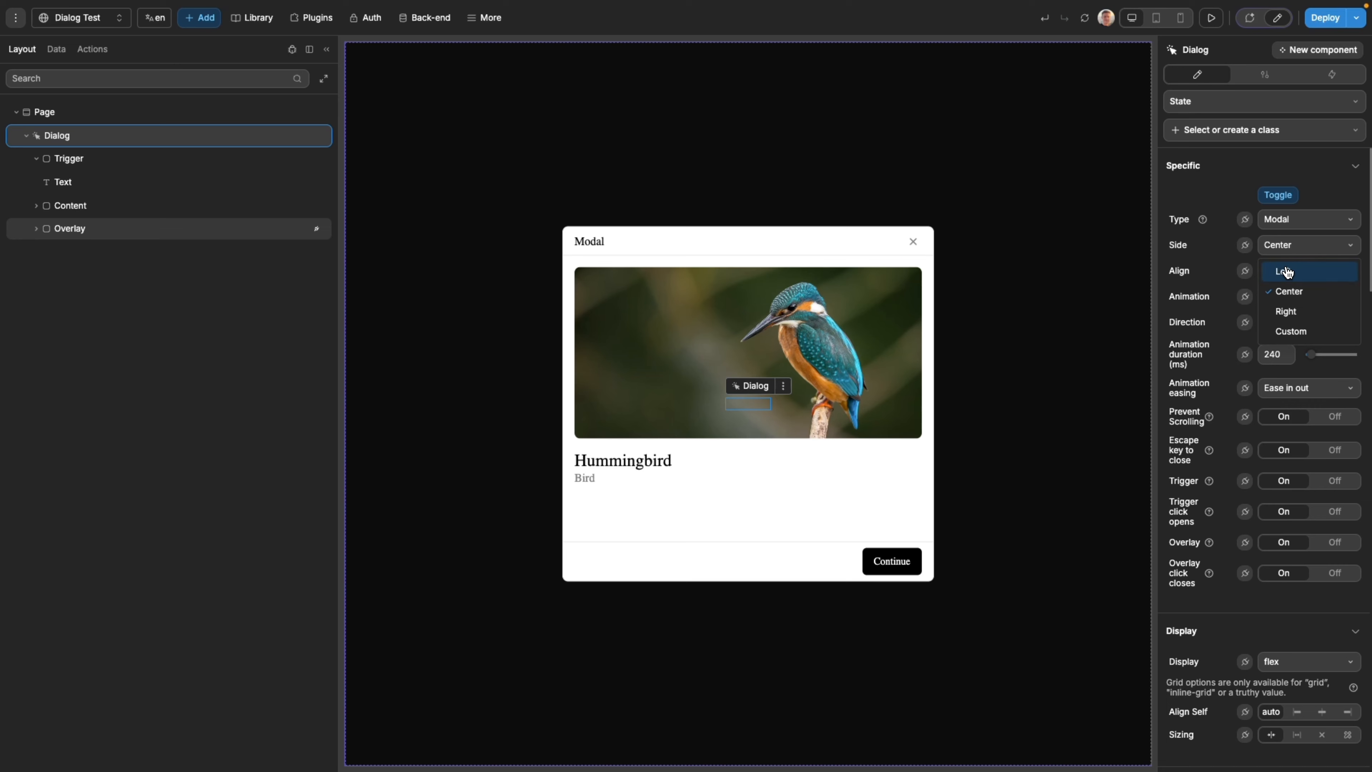
# - Look through the modal dialog's Side options: Left, Center, Right and Custom
pyautogui.click(1287, 273)
pyautogui.click(1288, 290)
pyautogui.click(1286, 270)
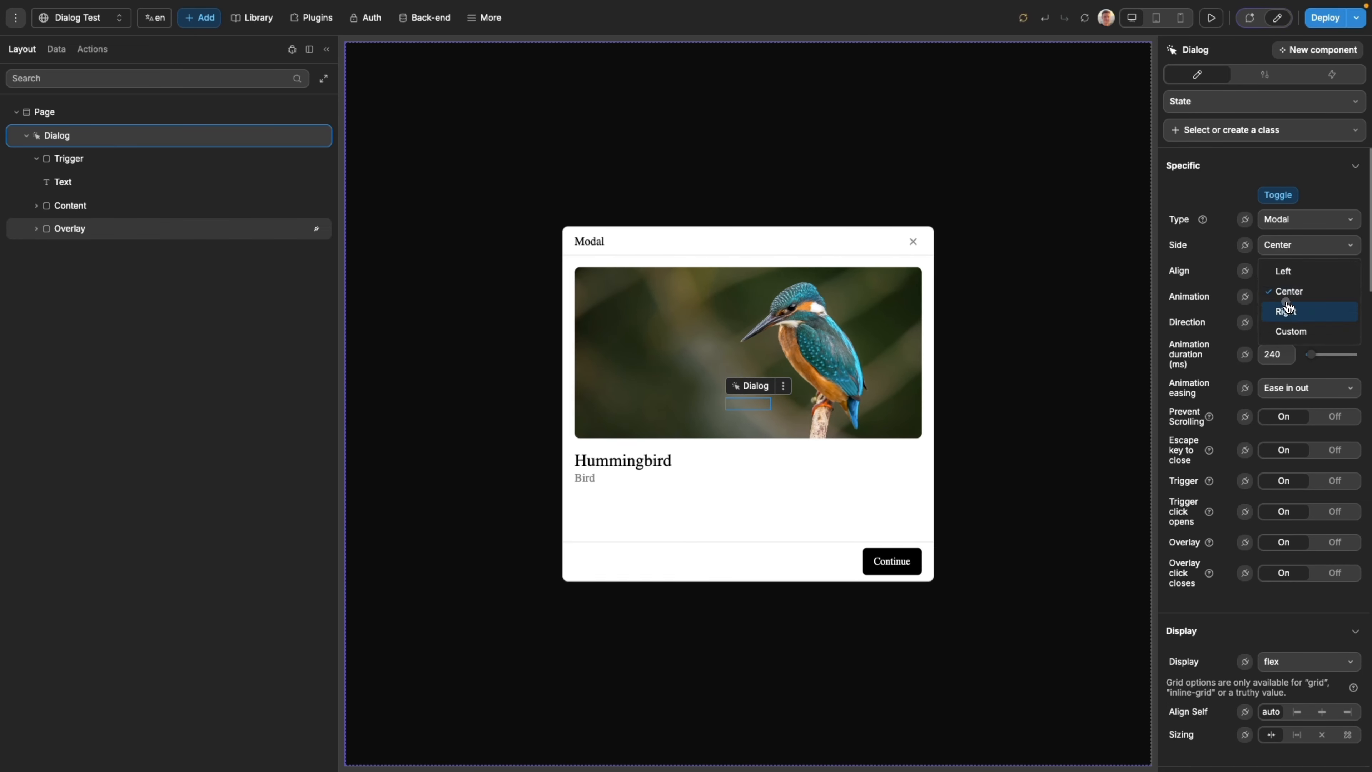
pyautogui.click(1289, 310)
pyautogui.click(1289, 250)
pyautogui.click(1290, 334)
pyautogui.moveTo(1319, 273); pyautogui.dragTo(1346, 274)
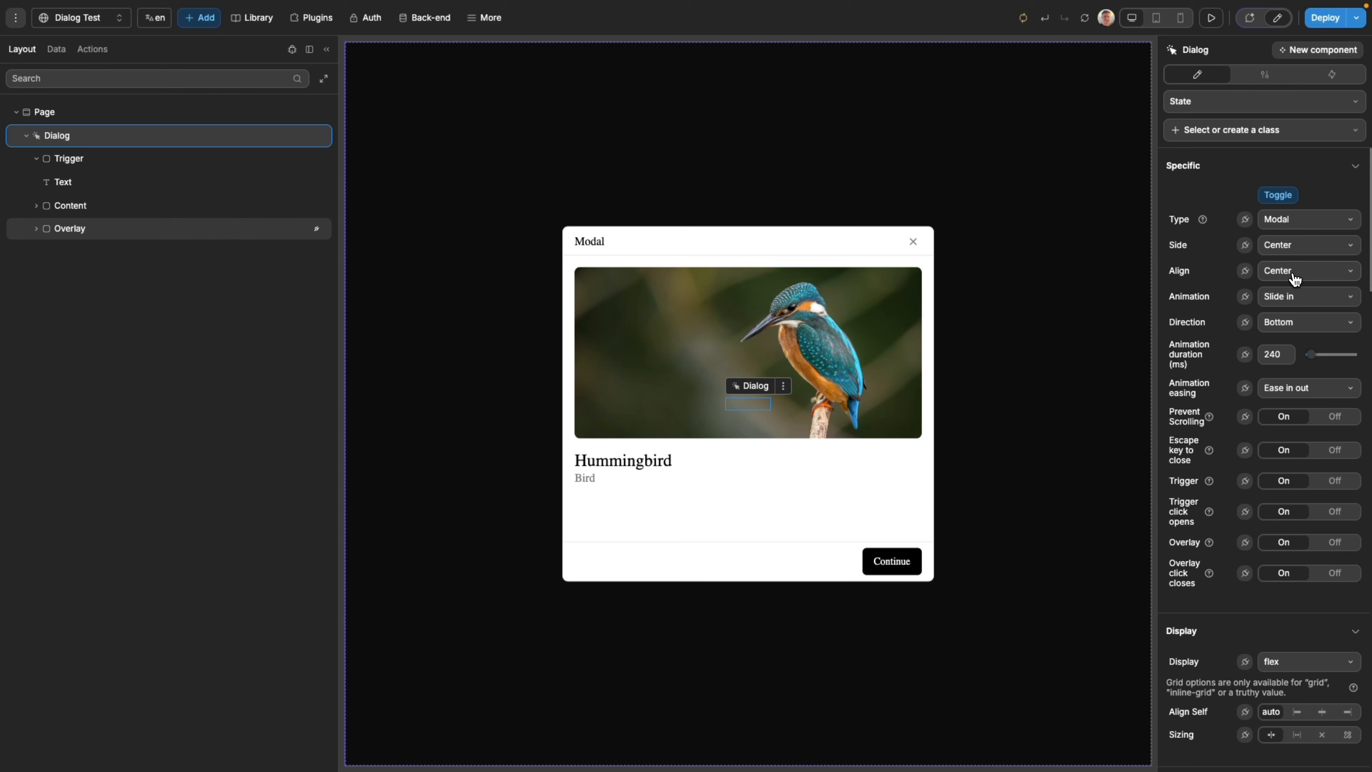
# - Look through the modal dialog's Align options: Top, Center, Bottom and Custom
pyautogui.click(1290, 273)
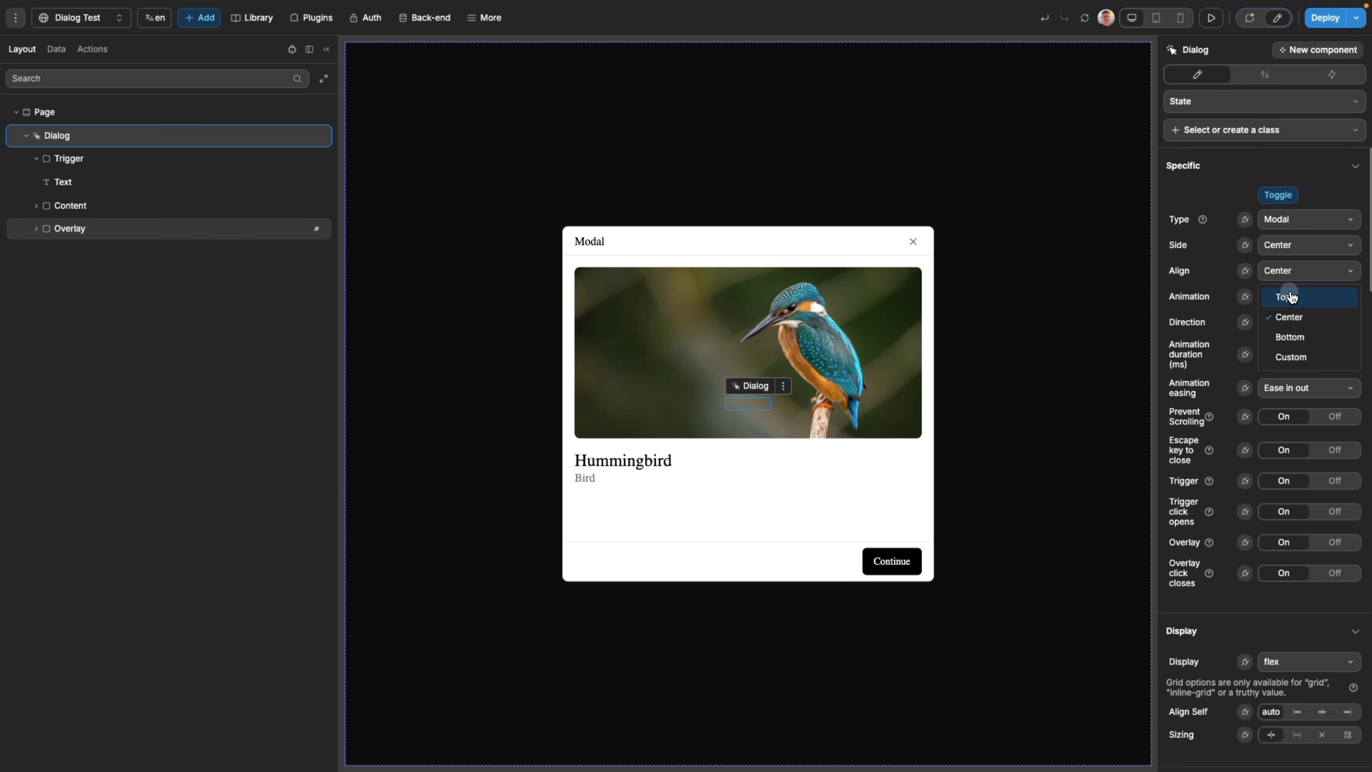
pyautogui.click(1290, 296)
pyautogui.click(1290, 272)
pyautogui.click(1289, 317)
pyautogui.click(1289, 272)
pyautogui.click(1289, 335)
pyautogui.click(1290, 271)
pyautogui.click(1291, 355)
pyautogui.moveTo(1319, 296); pyautogui.dragTo(1342, 298)
# - Try the dialog as a Sheet on the Bottom, Left and Right sides, and switch its type back to Modal
pyautogui.click(1299, 219)
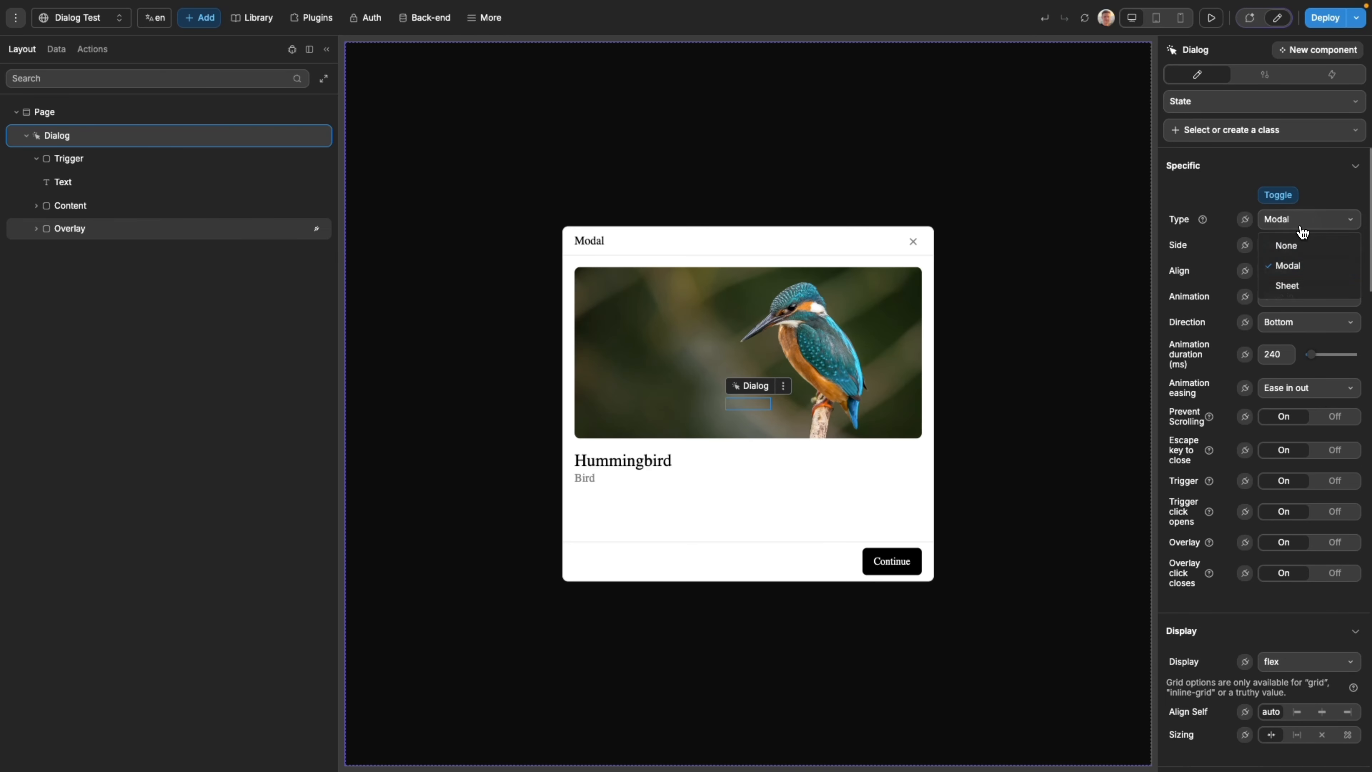
pyautogui.click(1290, 294)
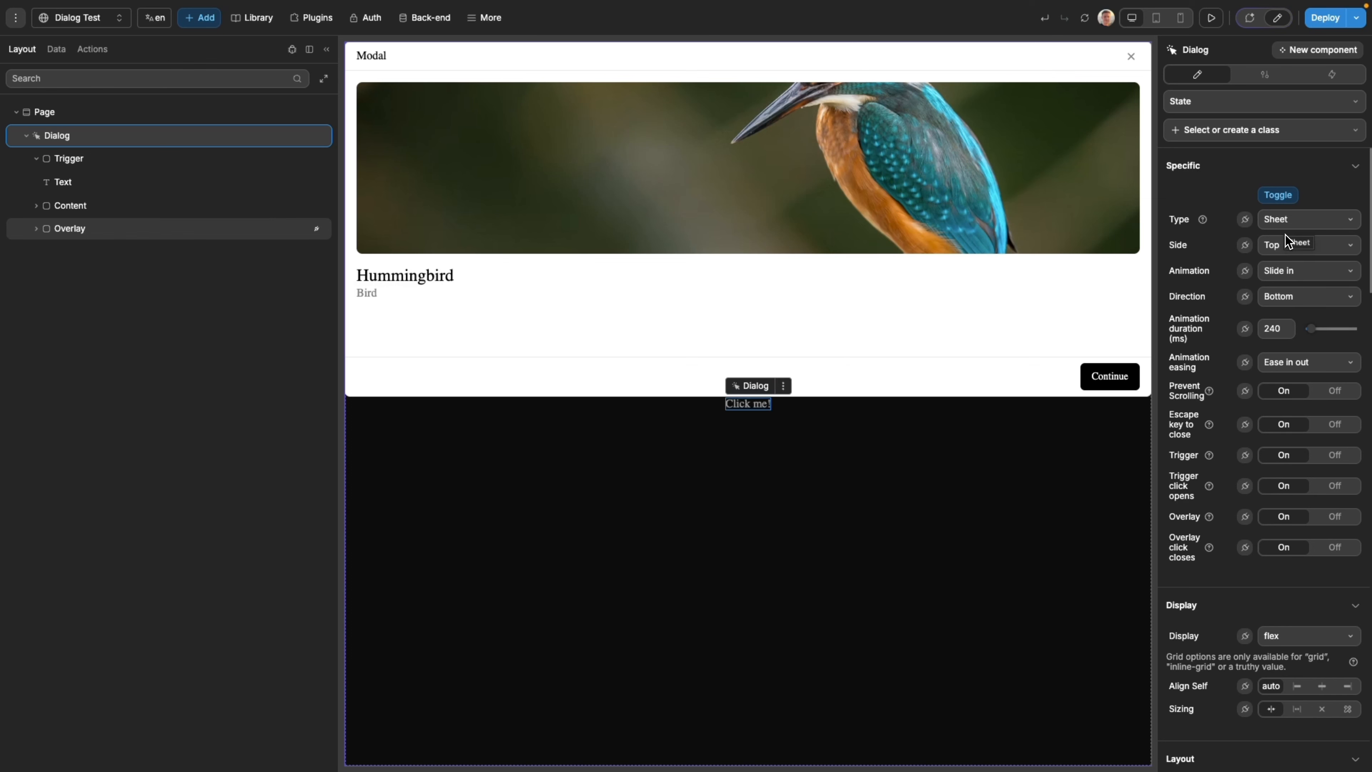
pyautogui.click(1286, 246)
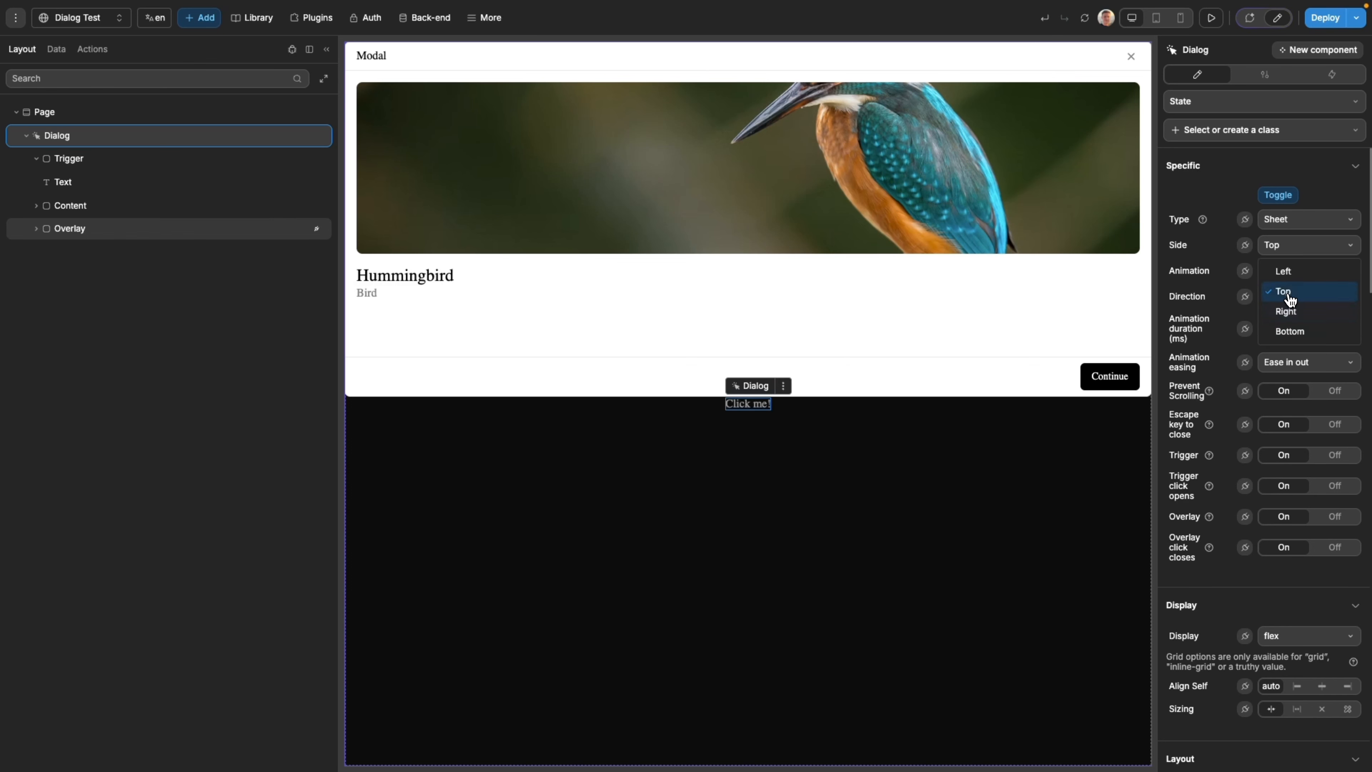
pyautogui.click(1290, 328)
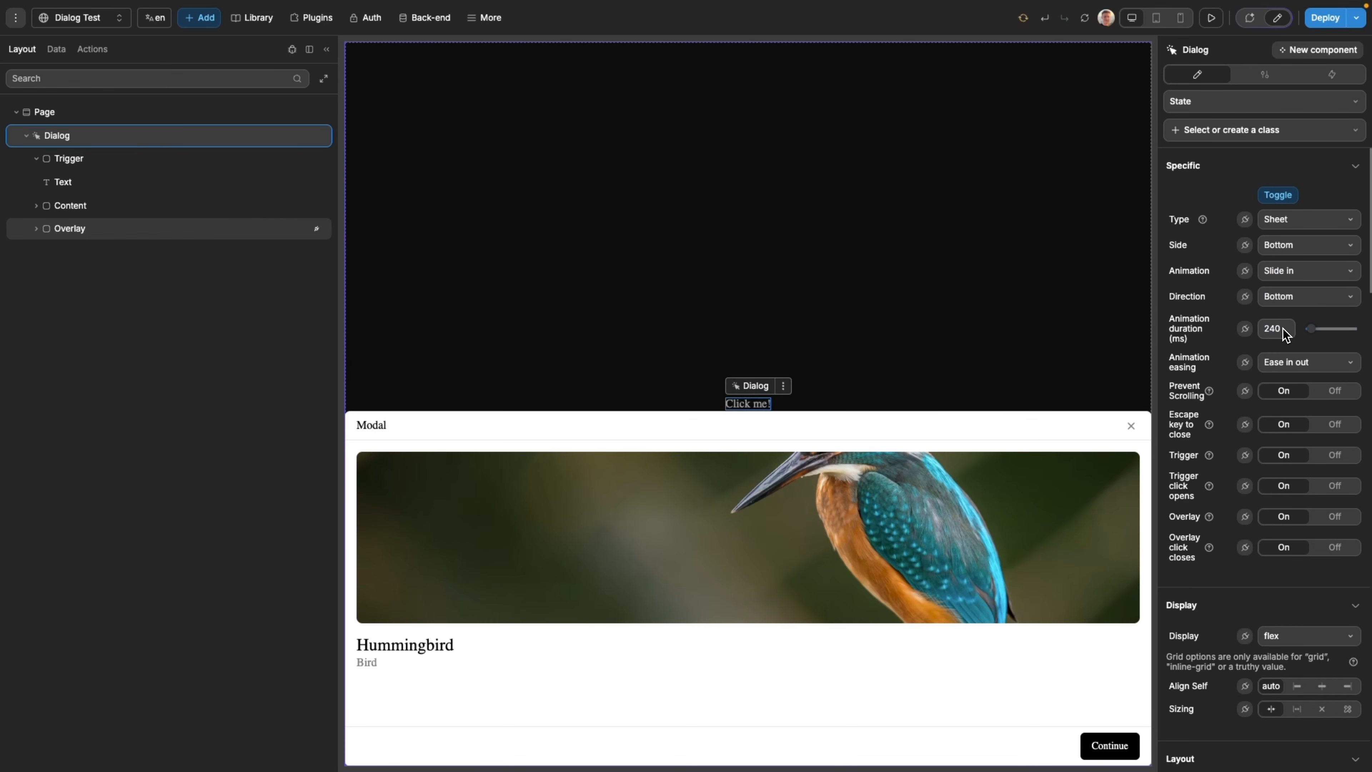
pyautogui.click(1286, 246)
pyautogui.click(1283, 271)
pyautogui.click(1291, 246)
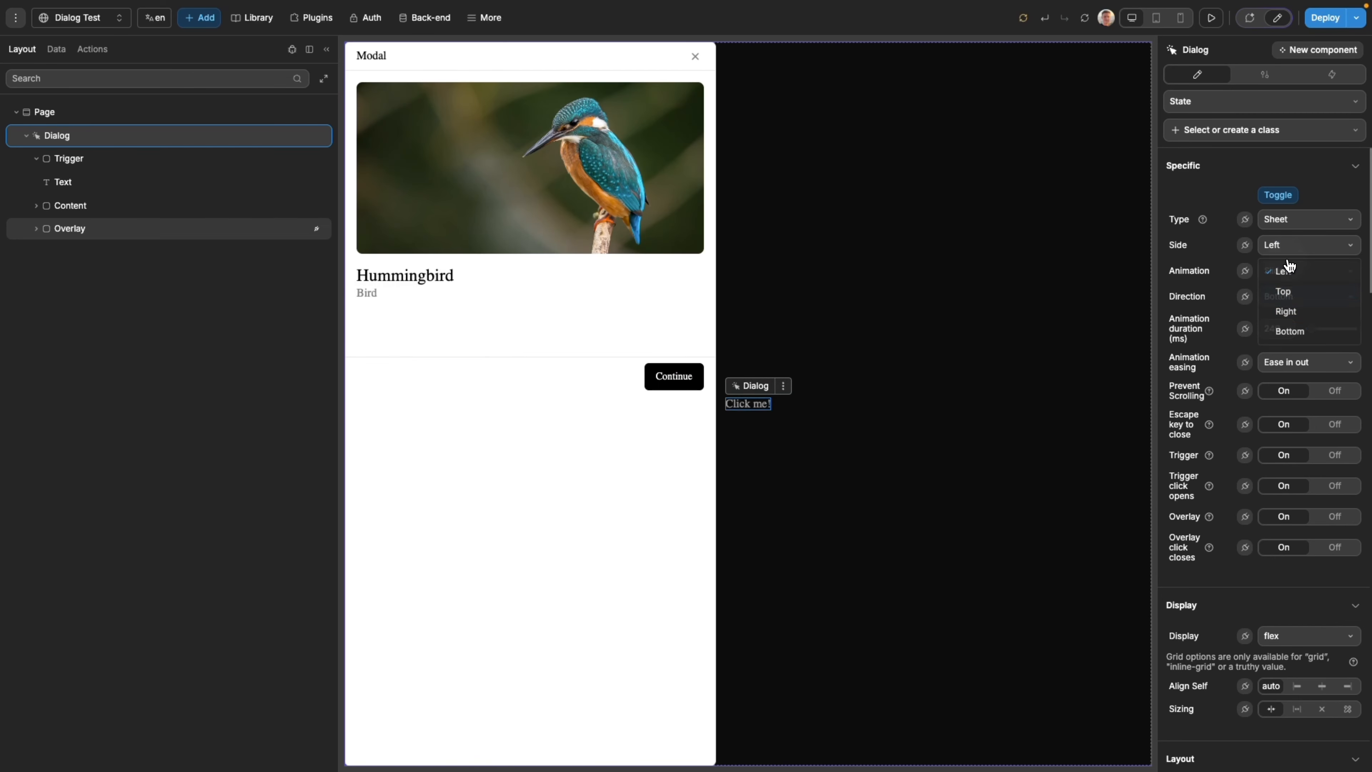
pyautogui.click(1291, 311)
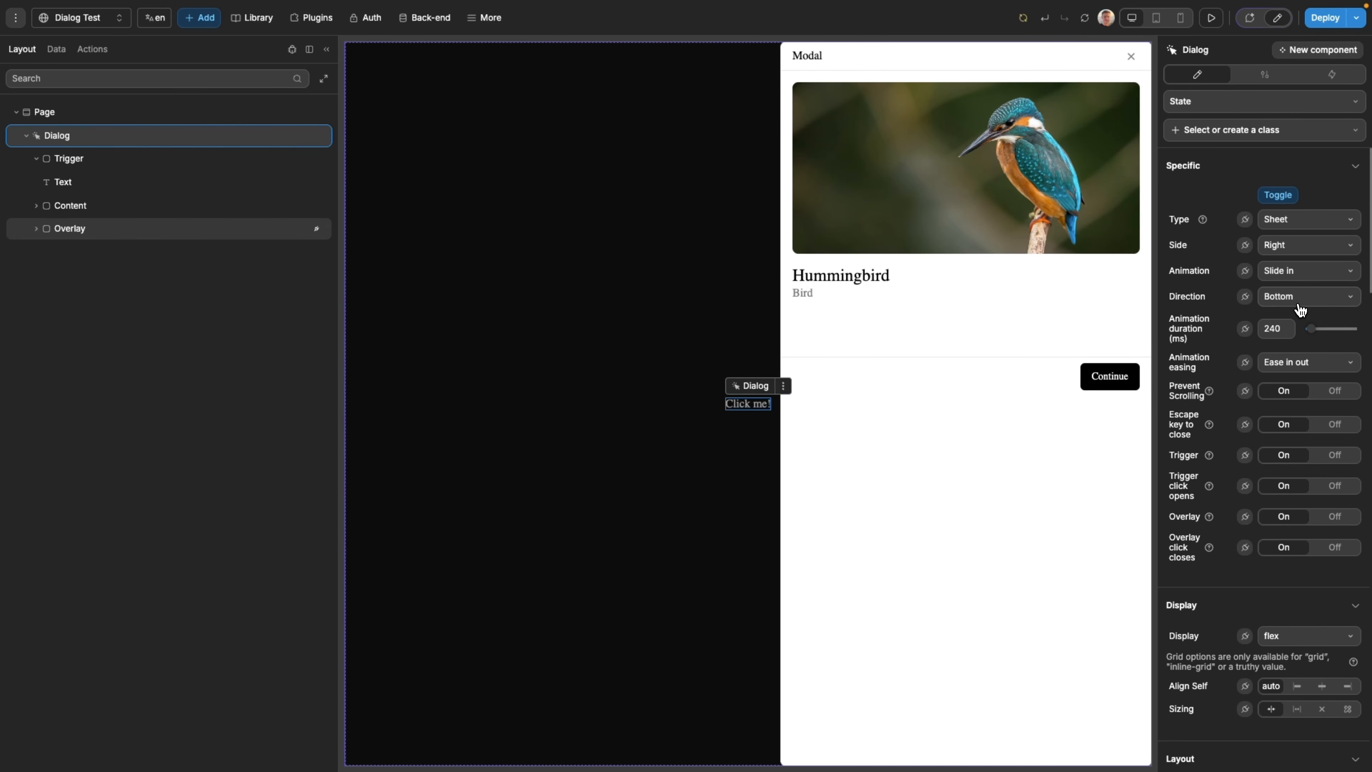
pyautogui.click(1314, 223)
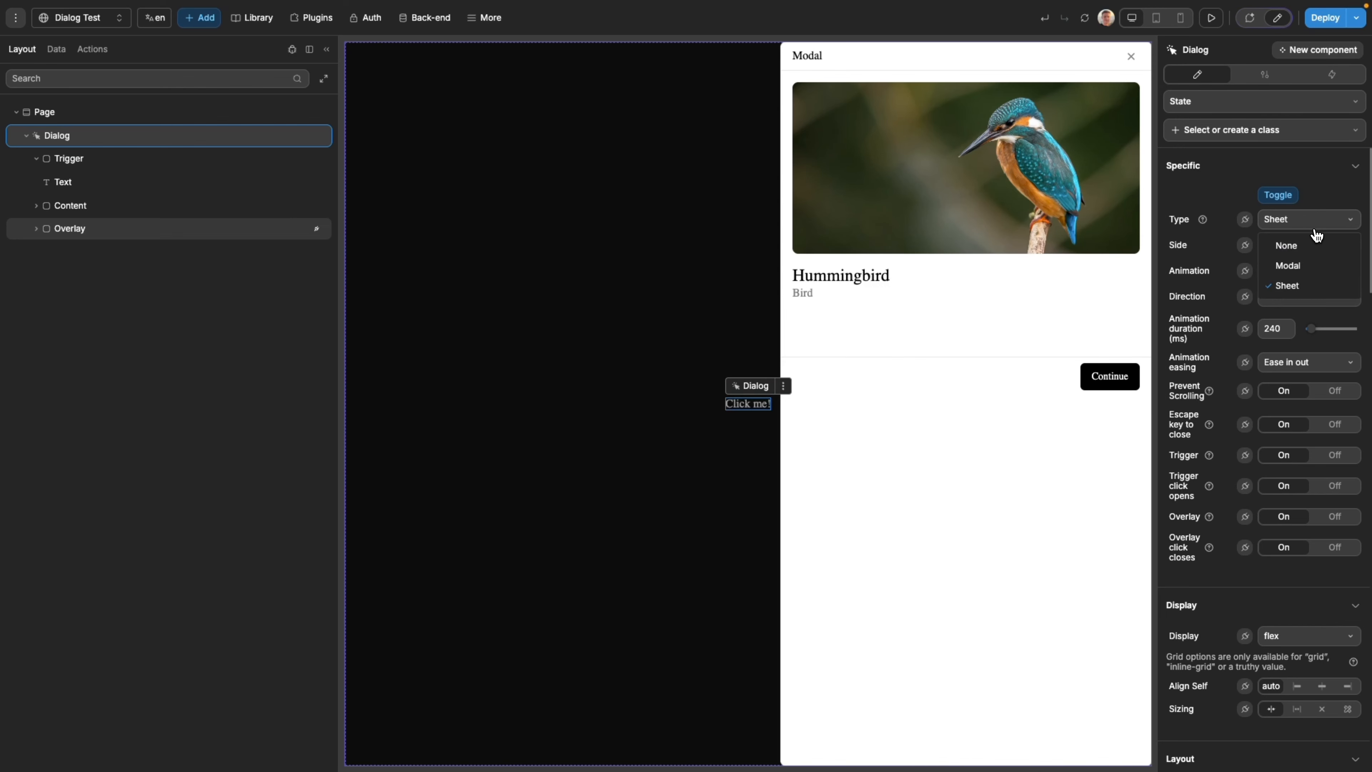
pyautogui.click(1296, 265)
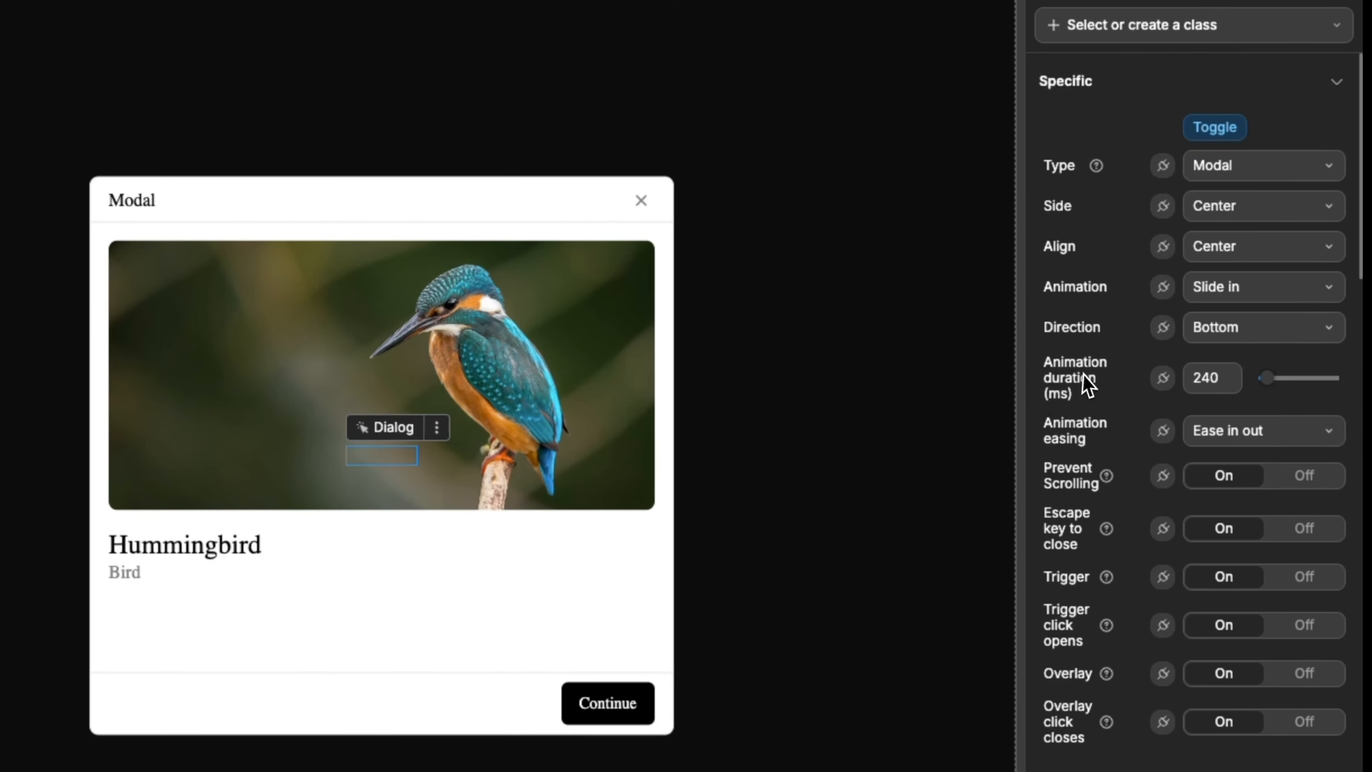
# - Check the dialog's Animation and Animation easing options, keeping Slide in and Ease in out
pyautogui.click(1245, 302)
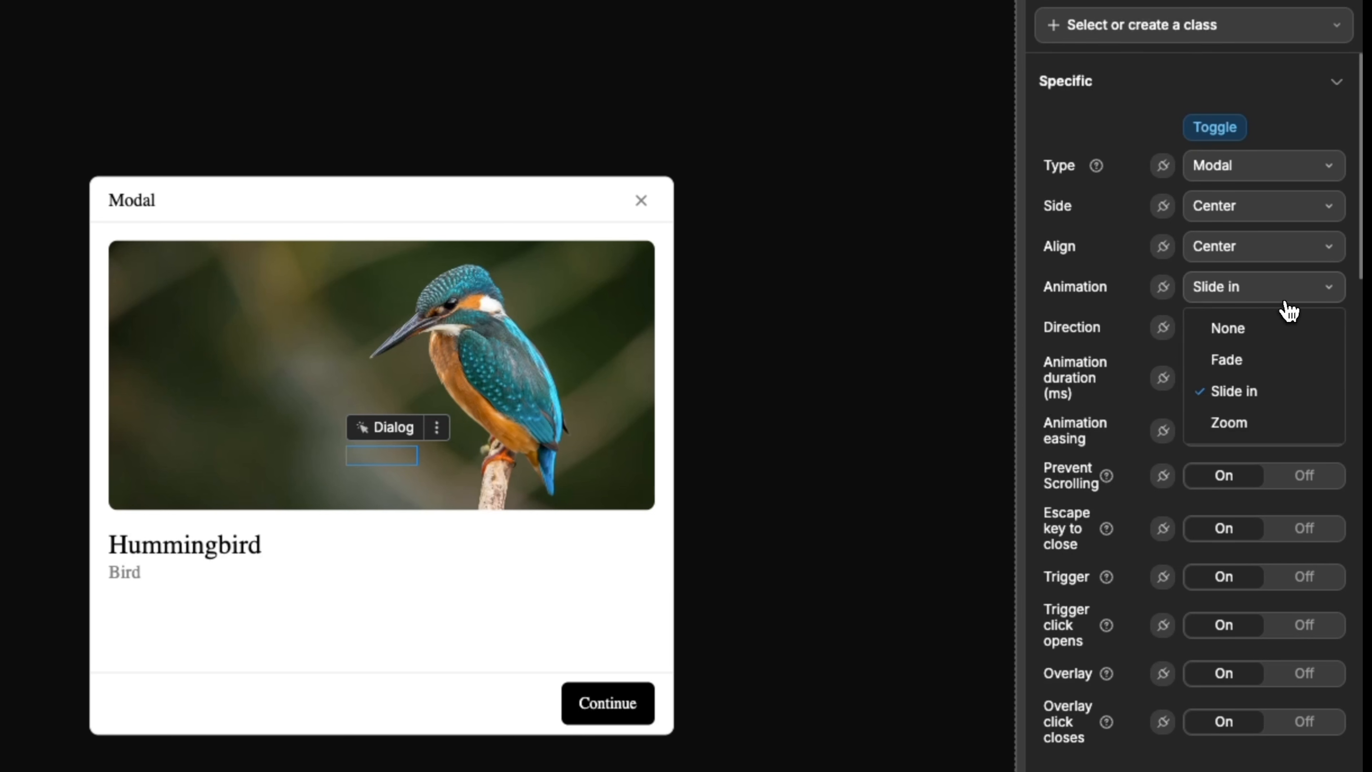
pyautogui.click(1249, 391)
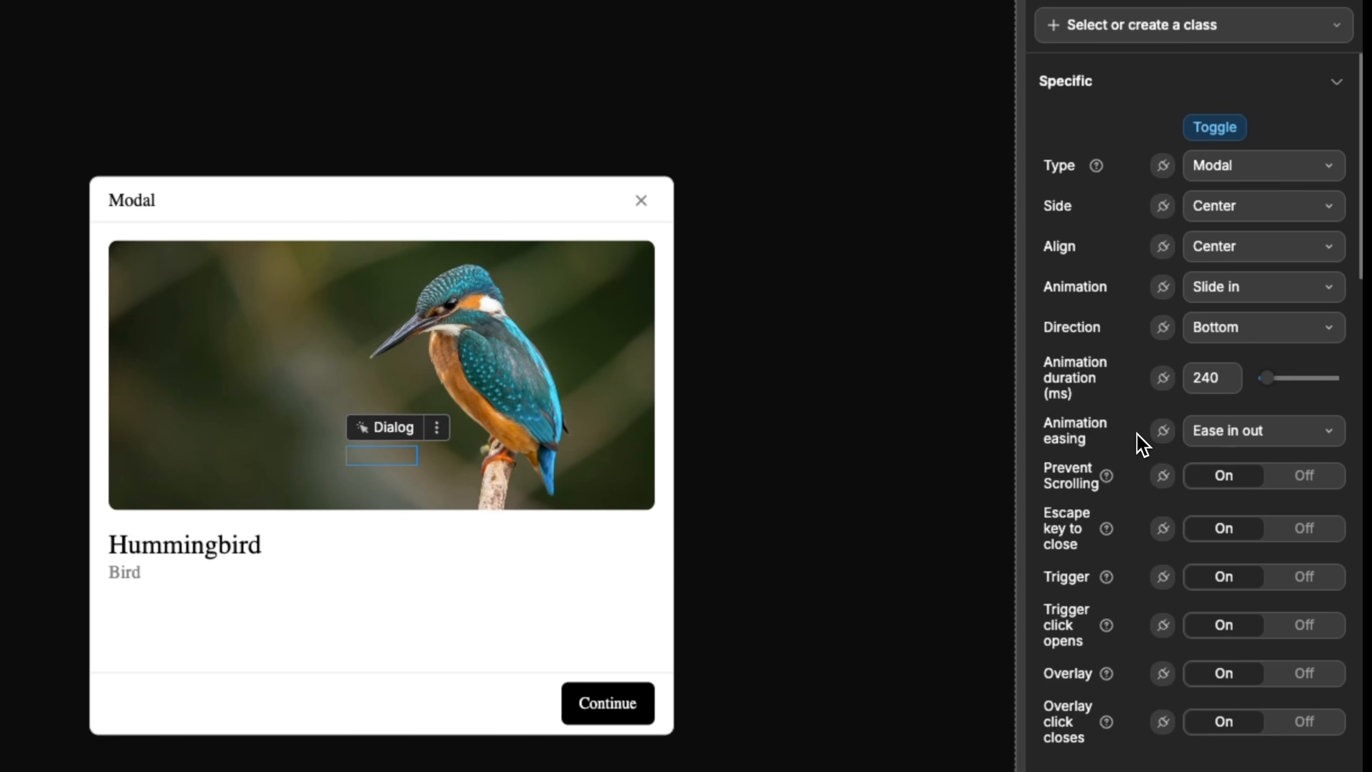
pyautogui.click(1213, 433)
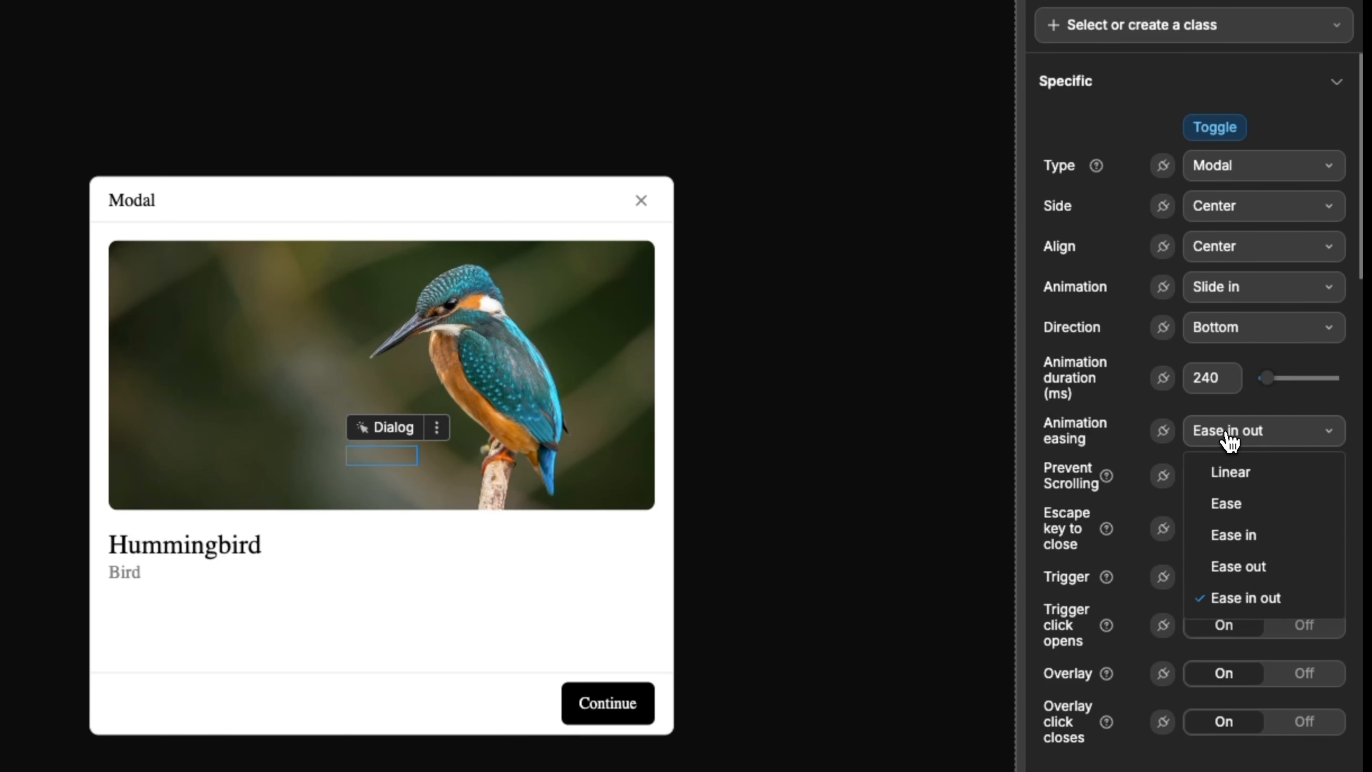
pyautogui.click(1227, 432)
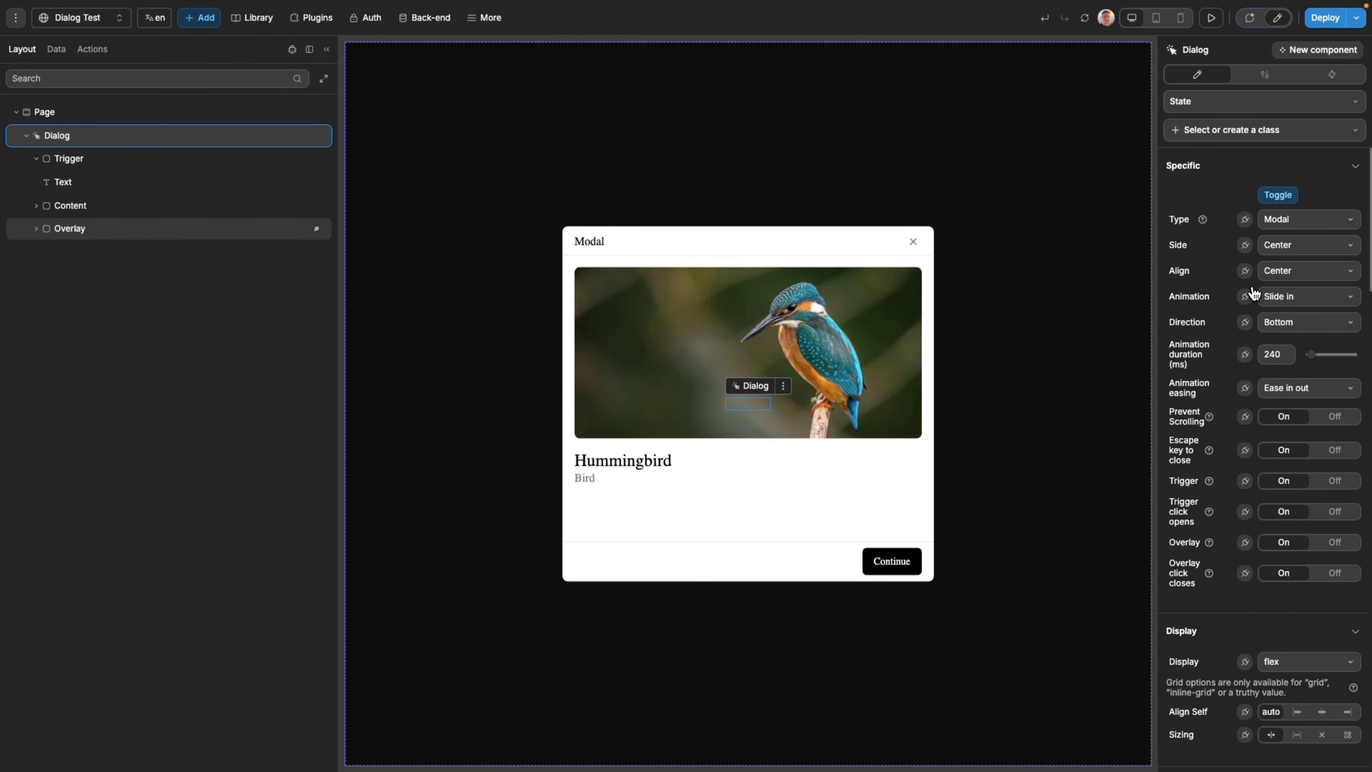
# - Toggle the dialog closed on the canvas and add a Section below it with a height of 2000
pyautogui.click(1278, 194)
pyautogui.click(208, 18)
pyautogui.moveTo(127, 140); pyautogui.dragTo(156, 248)
pyautogui.click(1310, 421)
pyautogui.click(1306, 450)
pyautogui.write('200')
pyautogui.write('0')
pyautogui.scroll(-10, 820, 405)
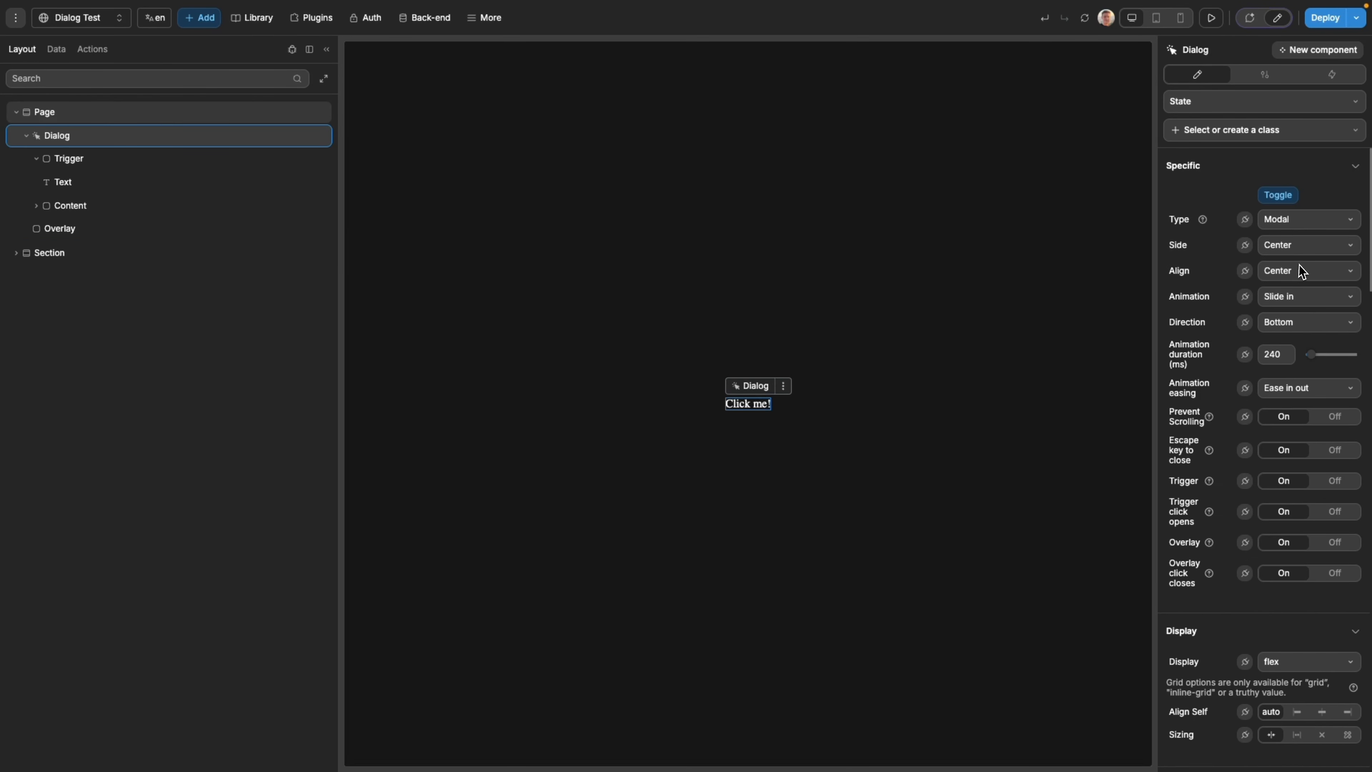
# - Turn off Prevent Scrolling for the dialog, testing page scrolling behind the open dialog in preview before and after the change
pyautogui.click(1211, 18)
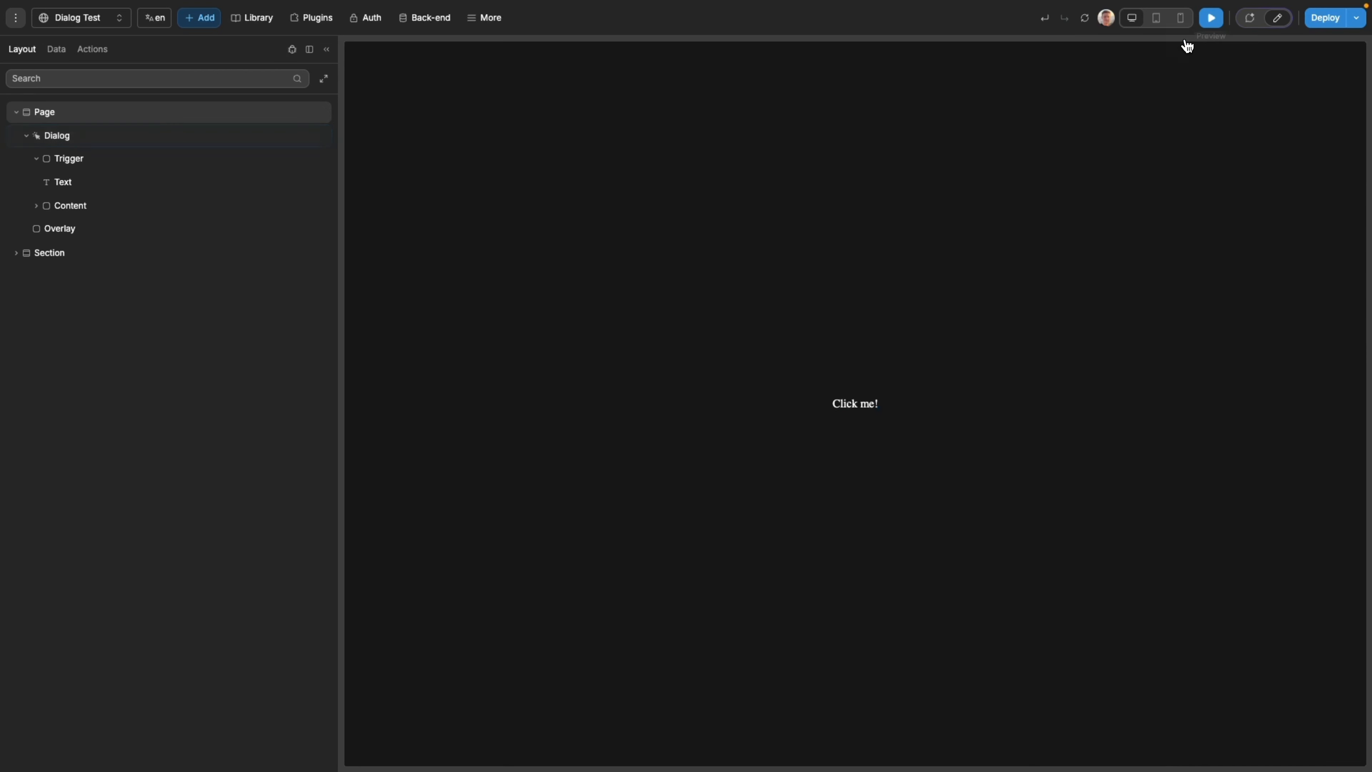
pyautogui.click(862, 399)
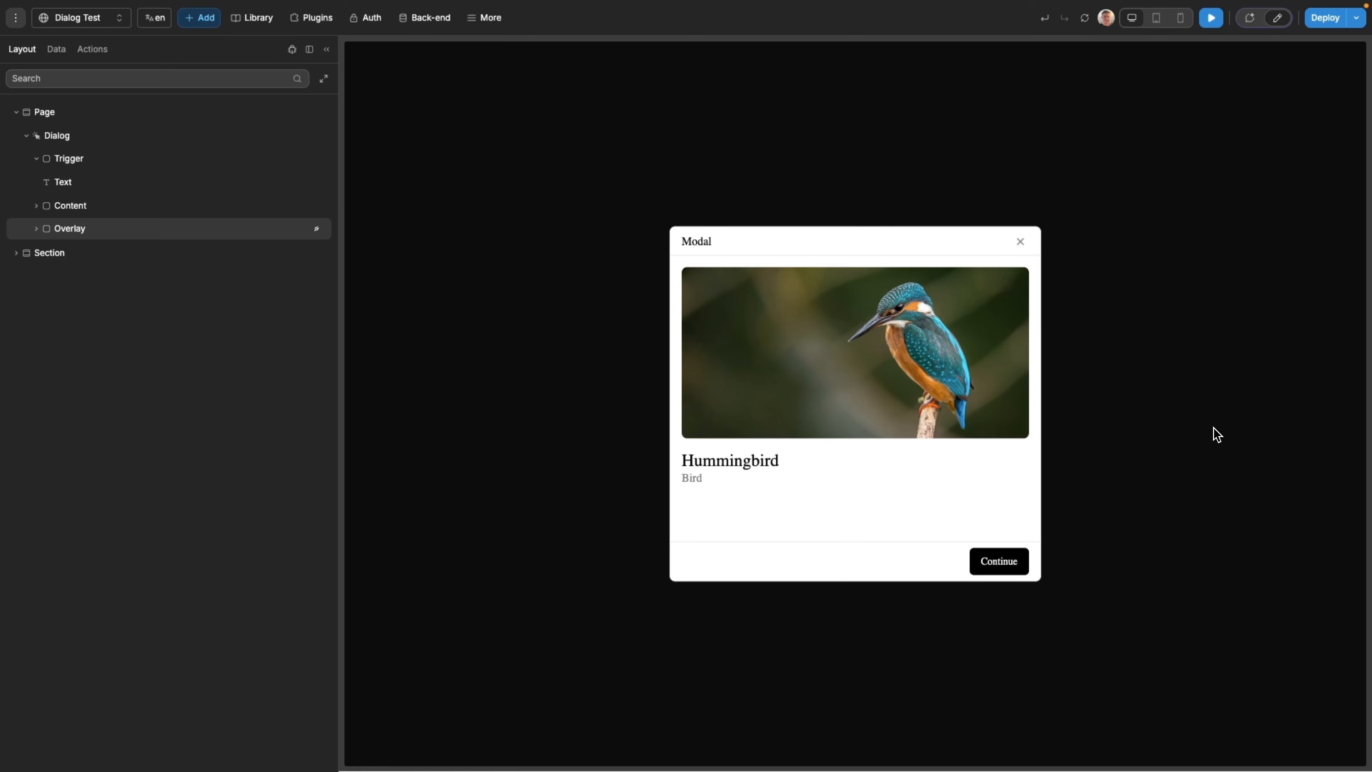
pyautogui.press('super+p')
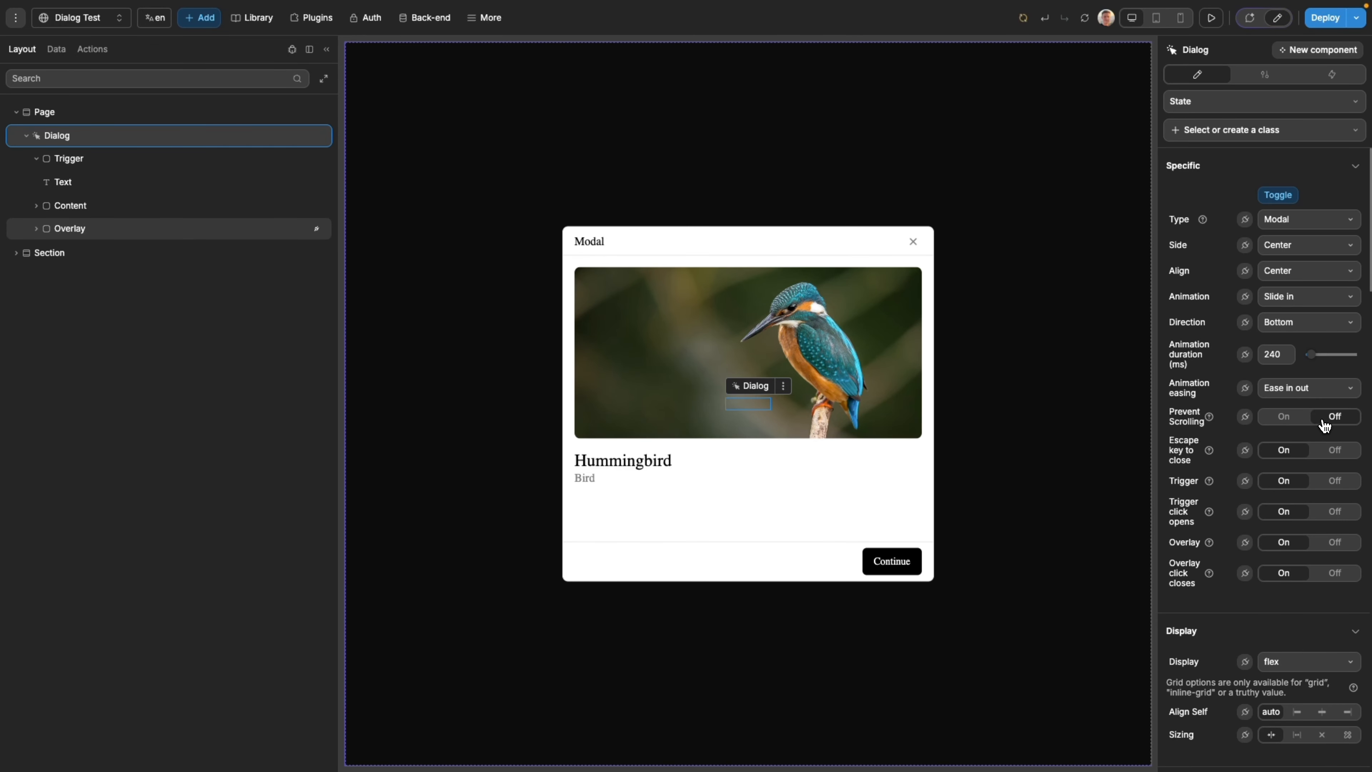
pyautogui.click(1208, 20)
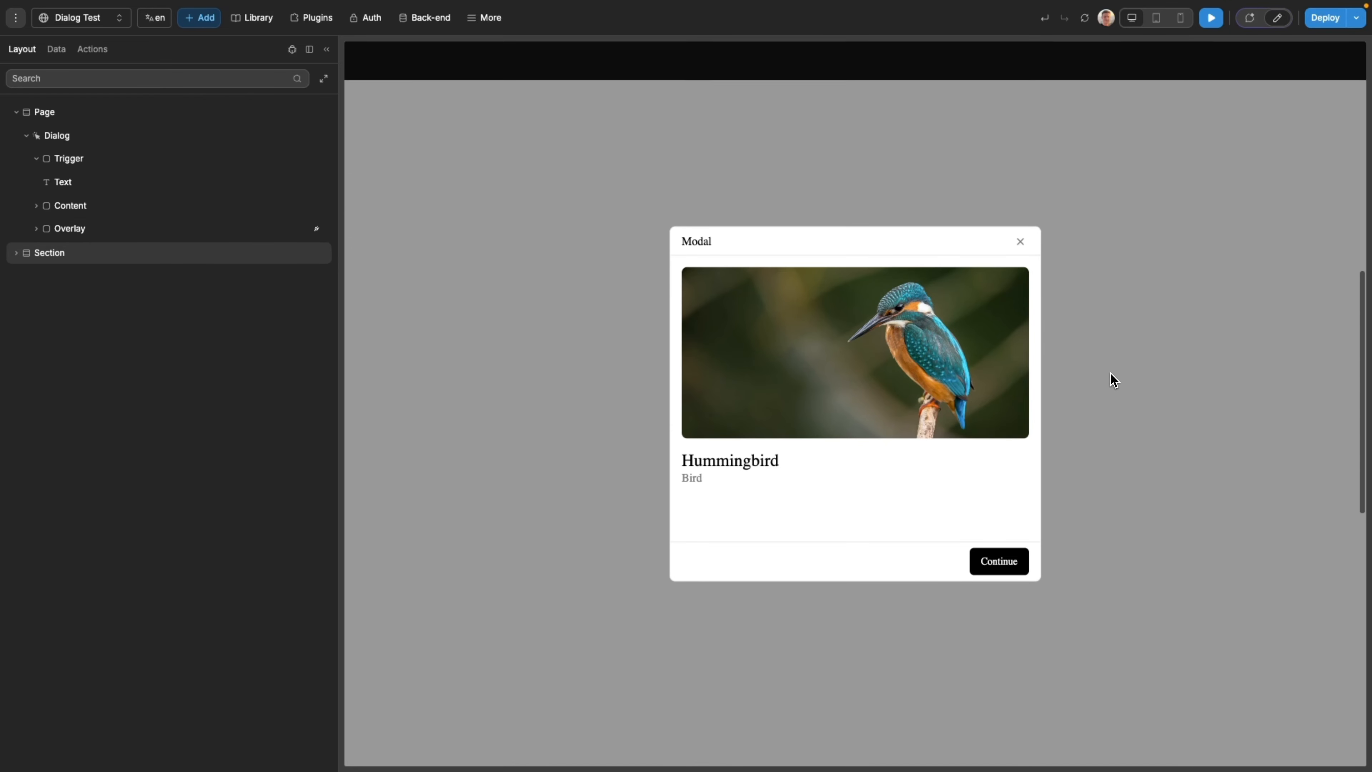
pyautogui.press('super+p')
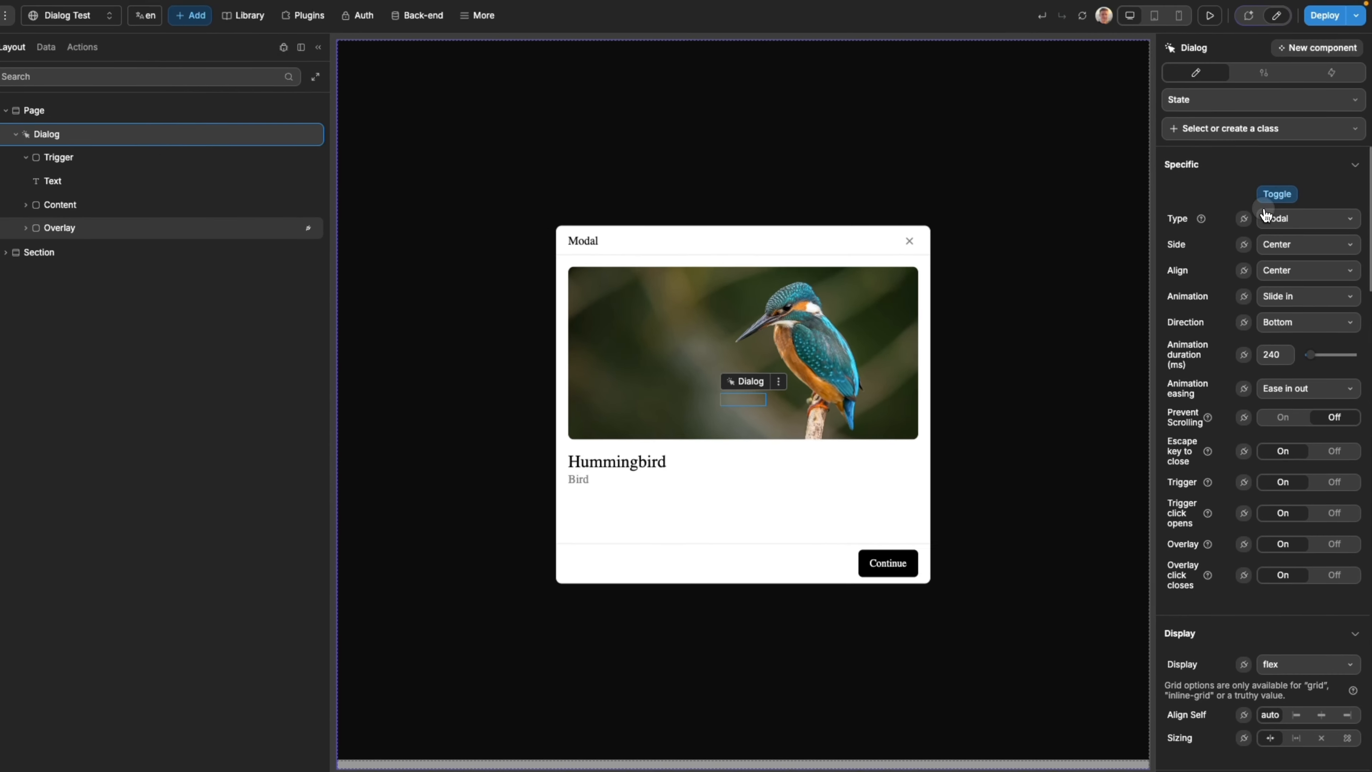
# - Toggle the dialog closed, turn off Trigger click opens, and test the "Click me!" trigger in preview
pyautogui.click(1215, 127)
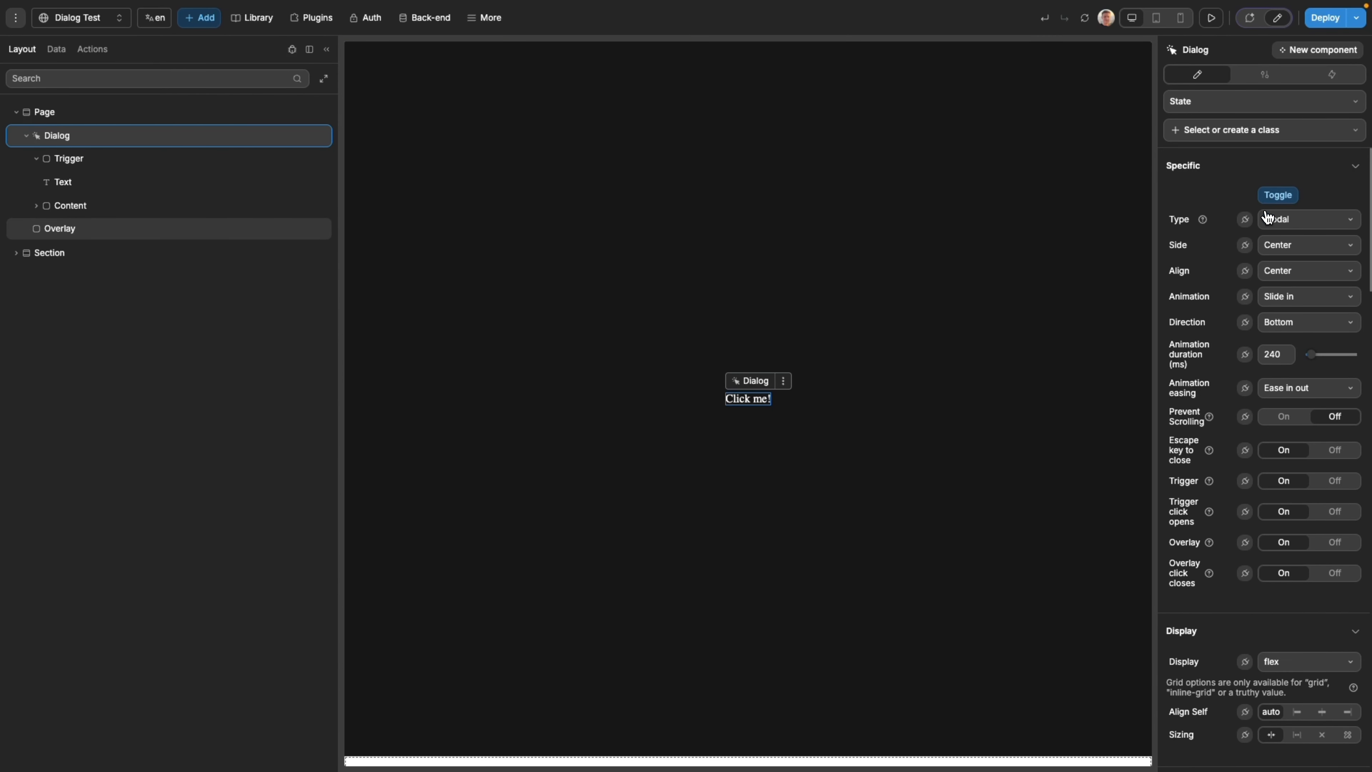
pyautogui.click(1328, 516)
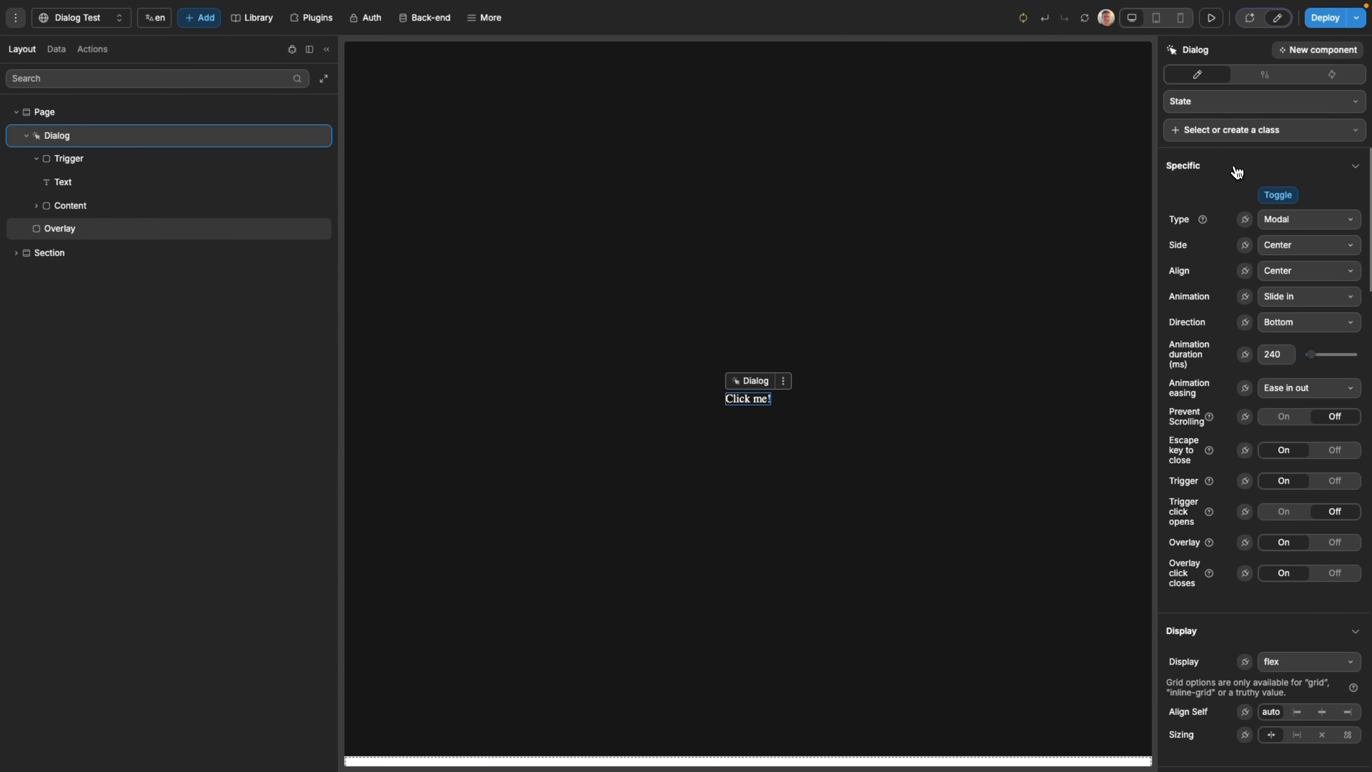
pyautogui.click(1212, 18)
pyautogui.tripleClick(853, 401)
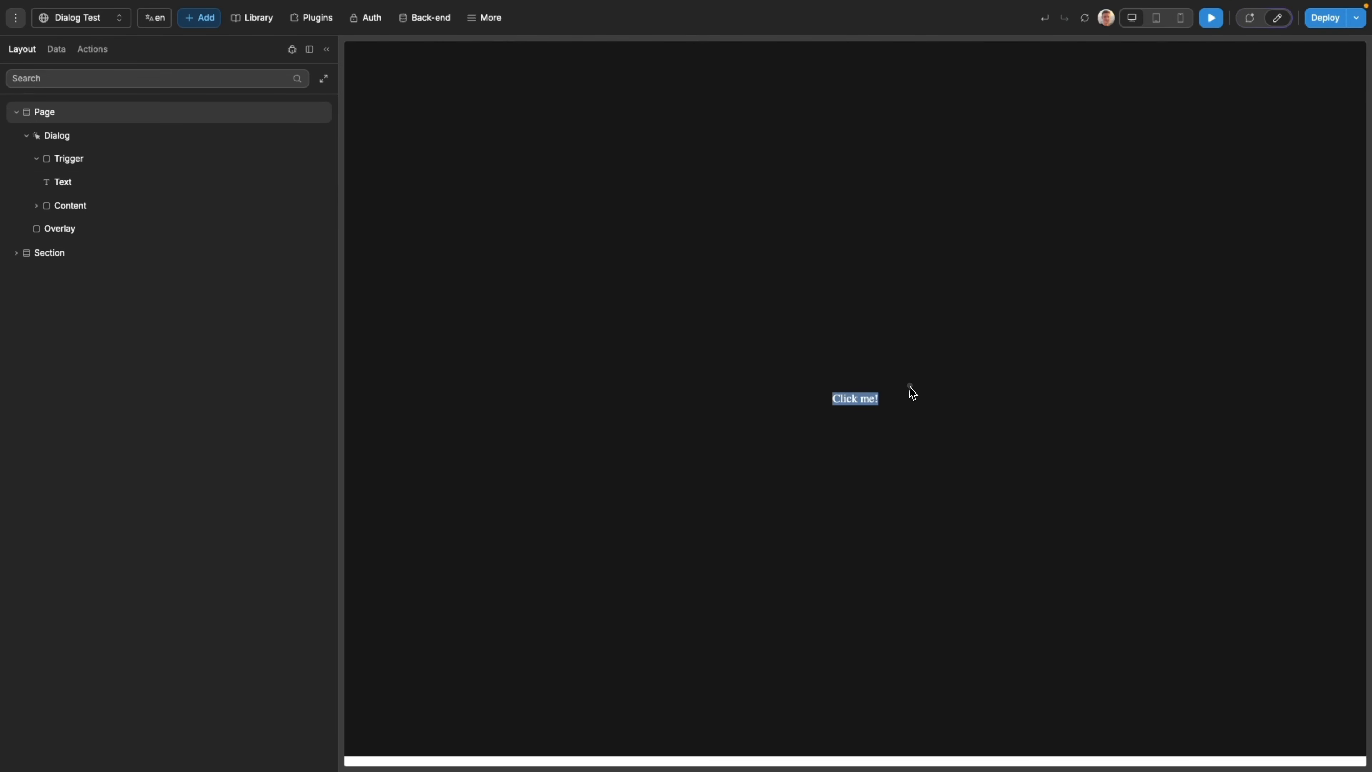
# - Turn Trigger click opens back on and test opening and closing the dialog in preview
pyautogui.click(84, 140)
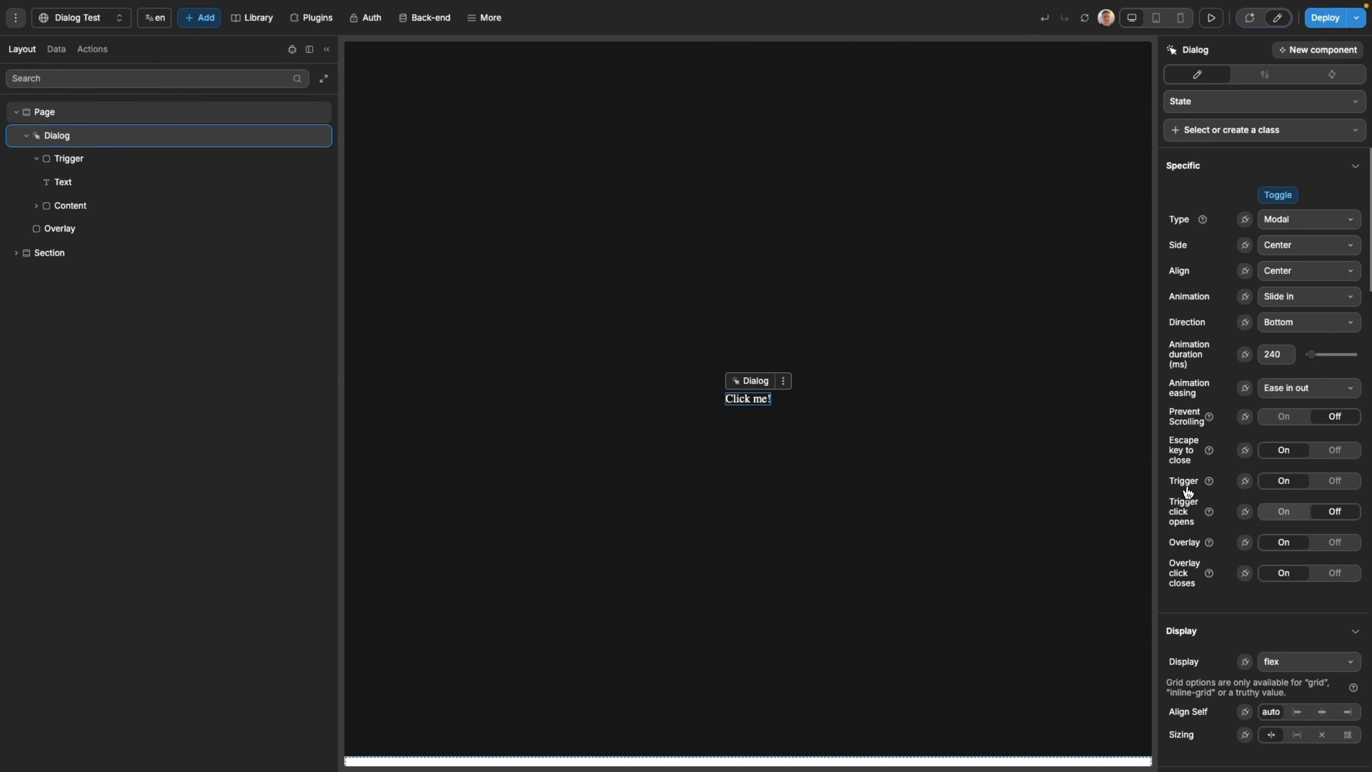
pyautogui.click(1211, 17)
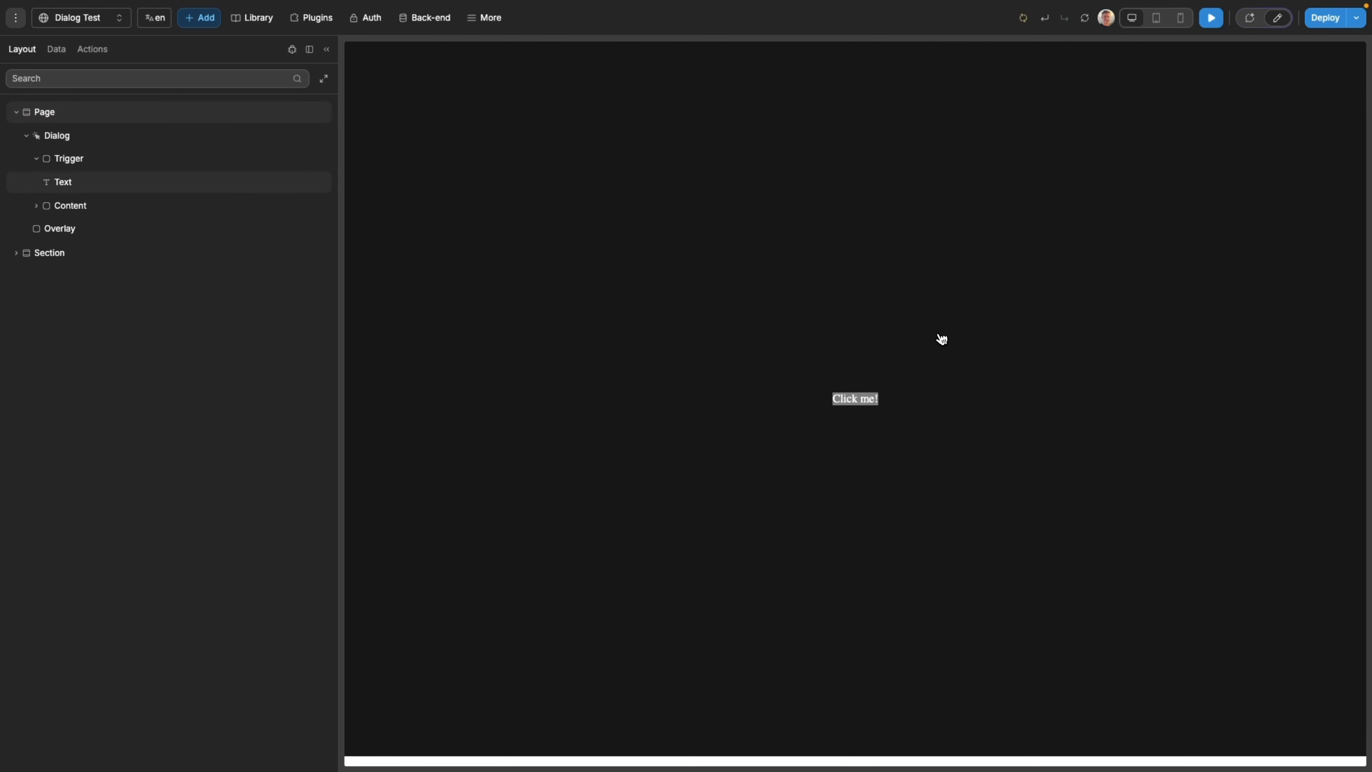
pyautogui.click(863, 399)
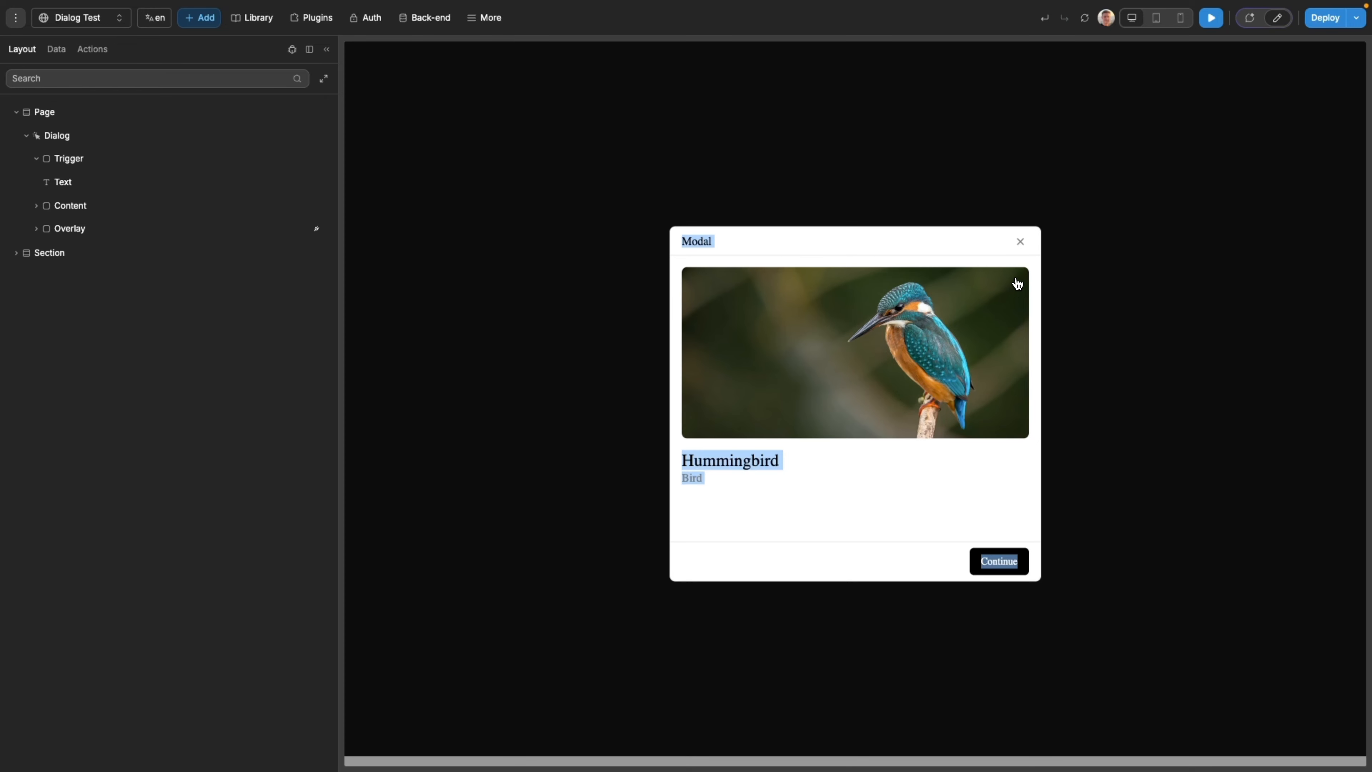
pyautogui.click(1021, 243)
pyautogui.click(1211, 18)
# - Inspect the elements inside the dialog's structure and turn off the dialog's Trigger option
pyautogui.click(750, 398)
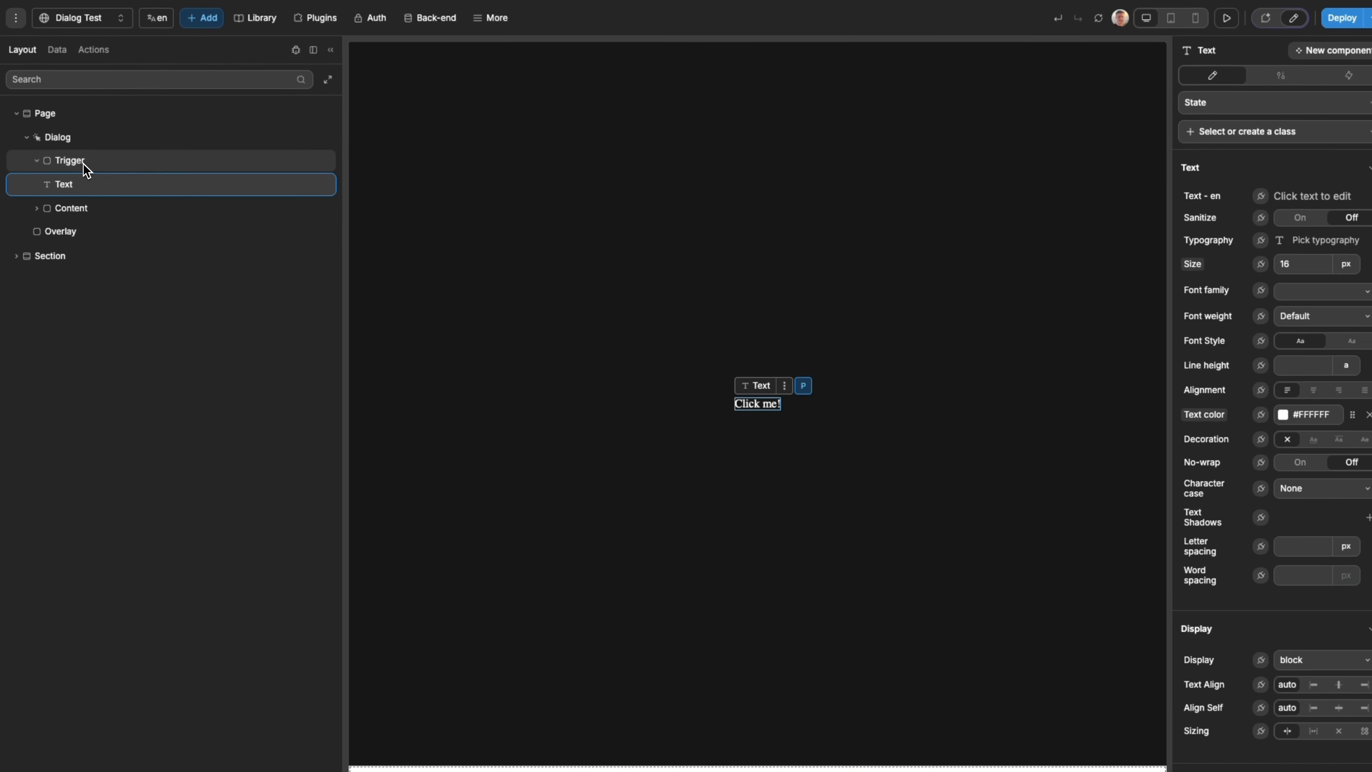
pyautogui.click(89, 209)
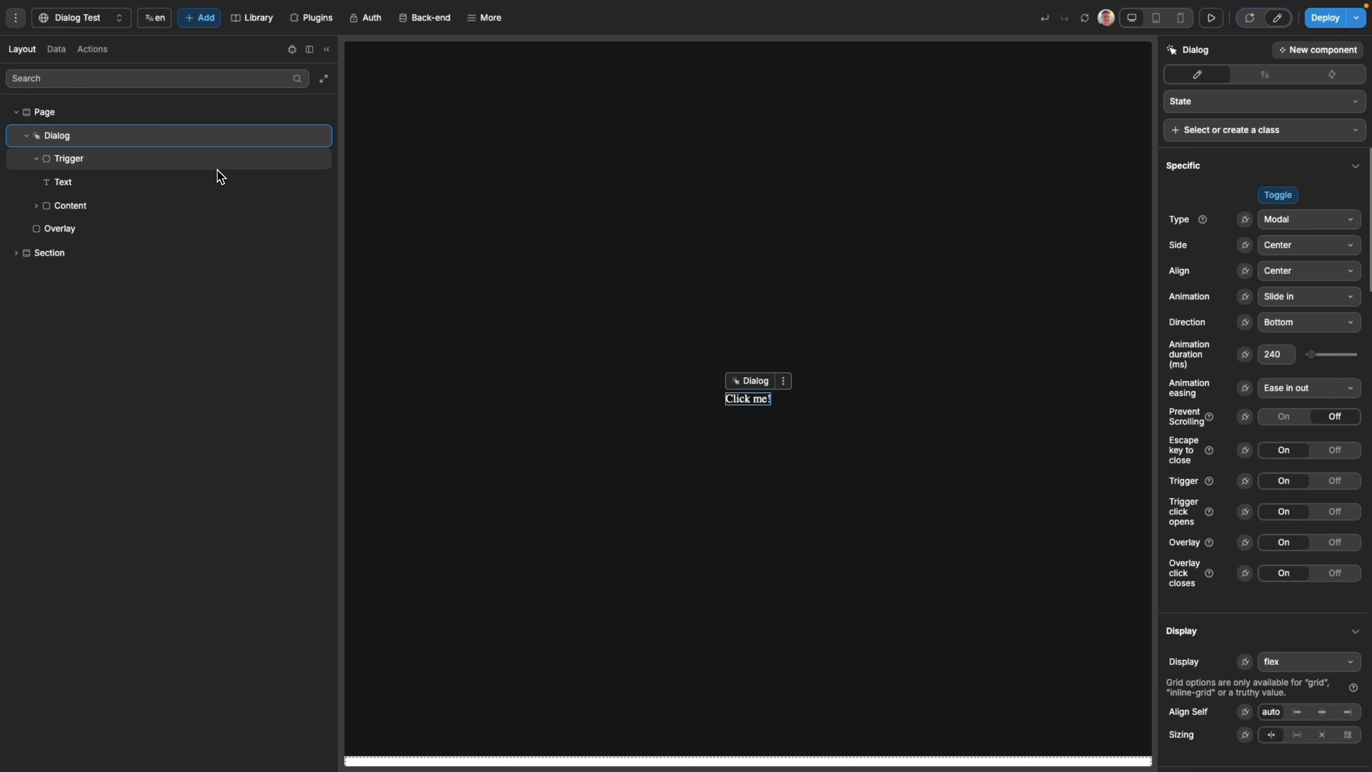
pyautogui.click(1332, 482)
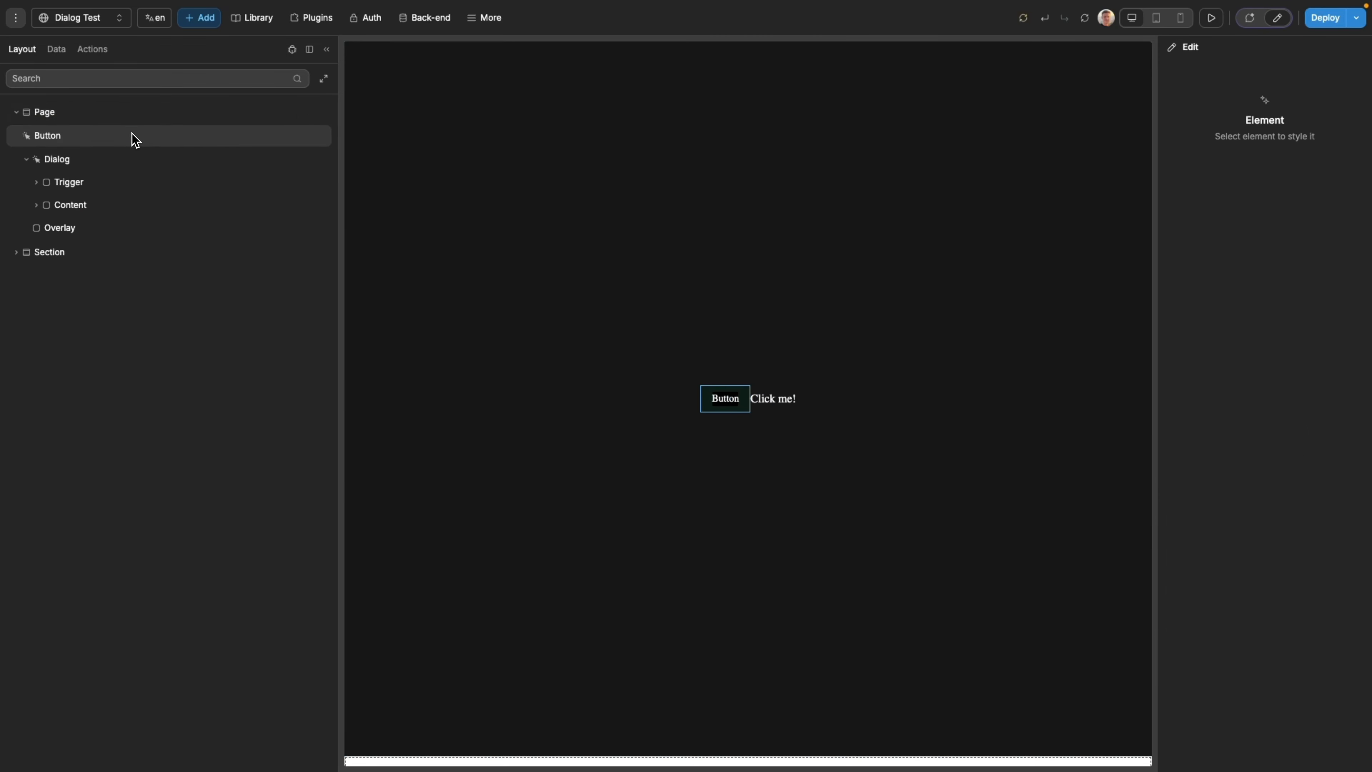
# - Set the Button's text color to #000000 and create a new On click workflow for it
pyautogui.click(132, 133)
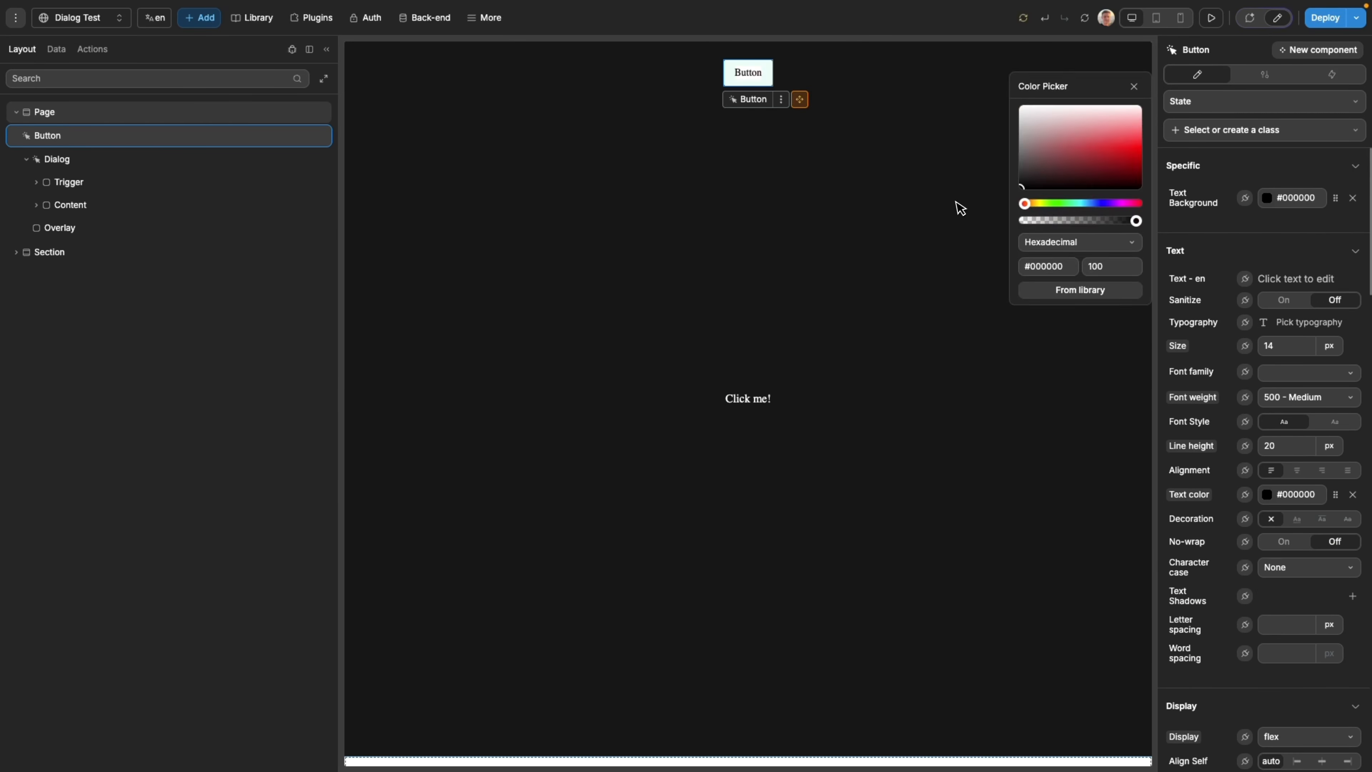
pyautogui.click(1318, 76)
pyautogui.click(1325, 104)
# - Add an Execute component action to the Button's On click workflow and test the Button in preview
pyautogui.click(643, 189)
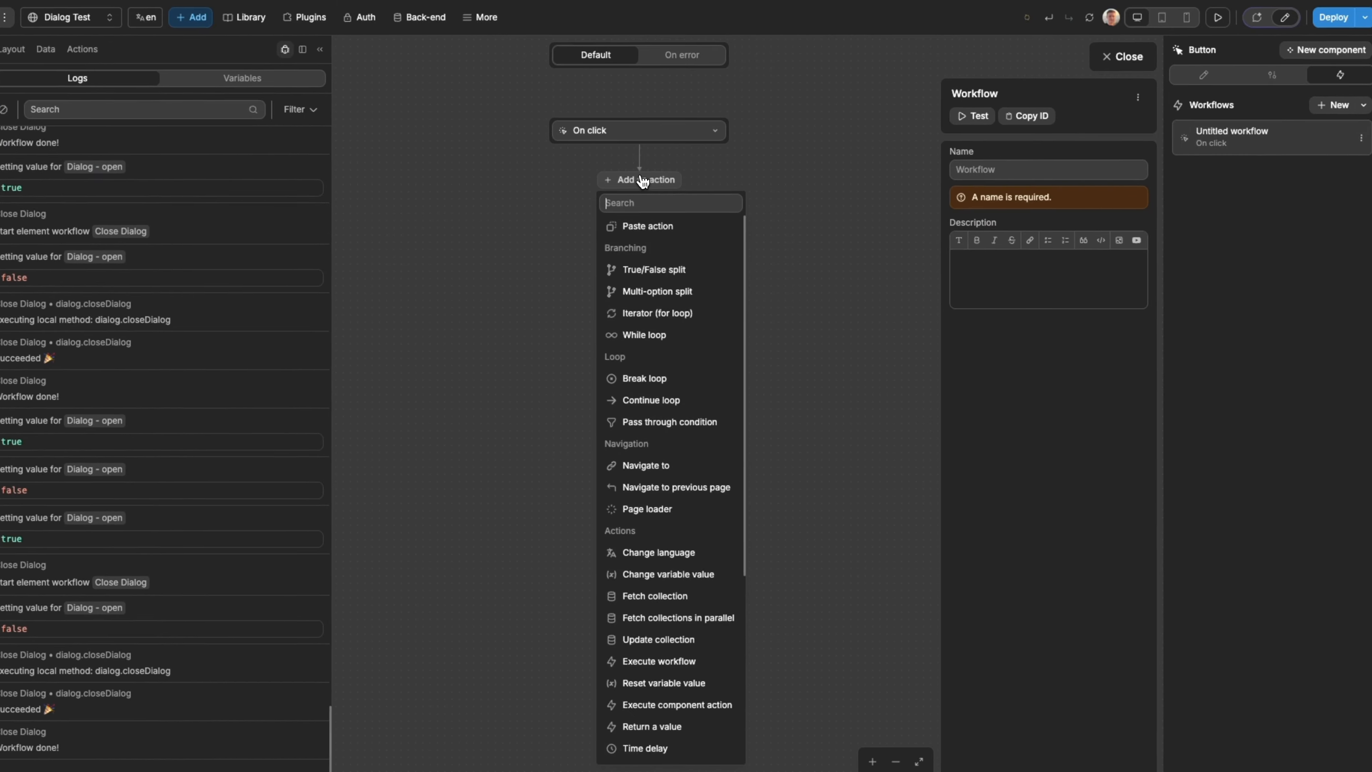
pyautogui.scroll(-5, 646, 378)
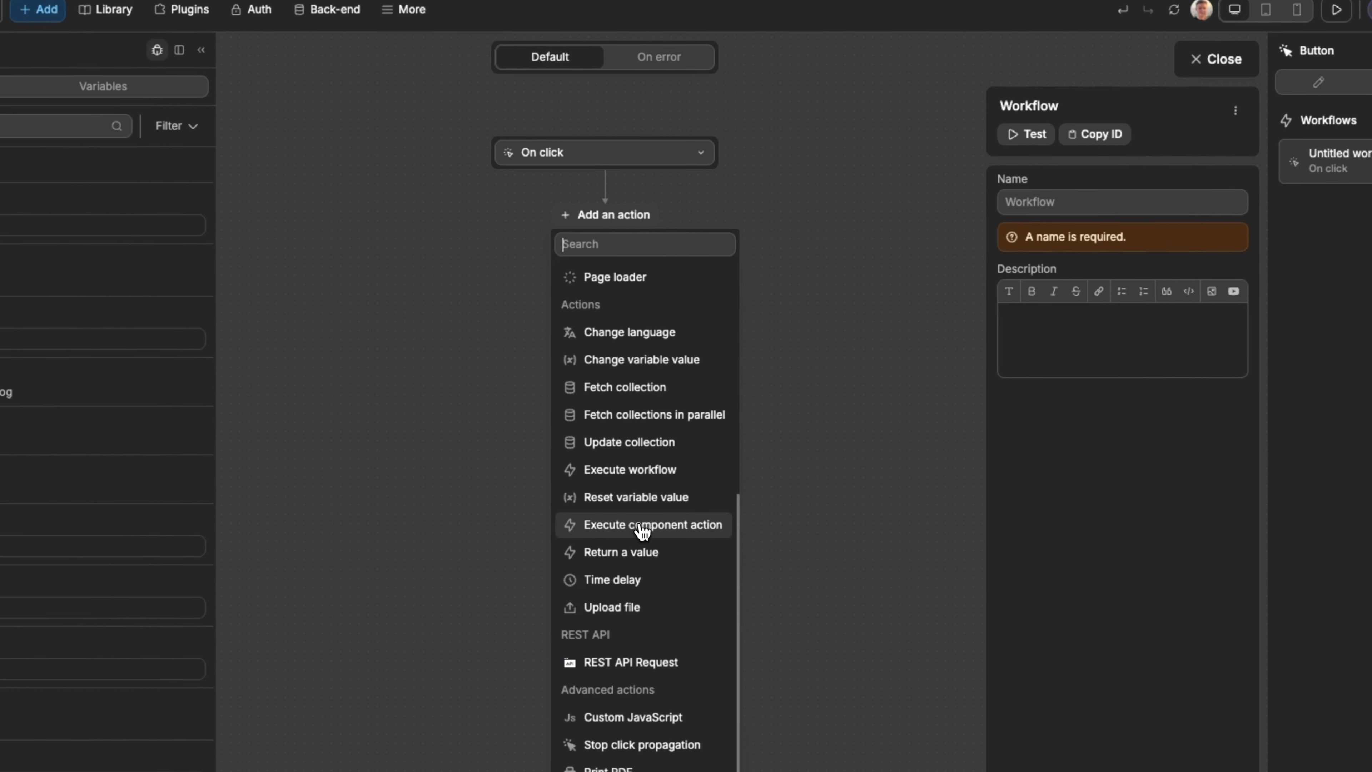
pyautogui.click(638, 526)
pyautogui.click(1076, 343)
pyautogui.click(1052, 377)
pyautogui.click(1056, 389)
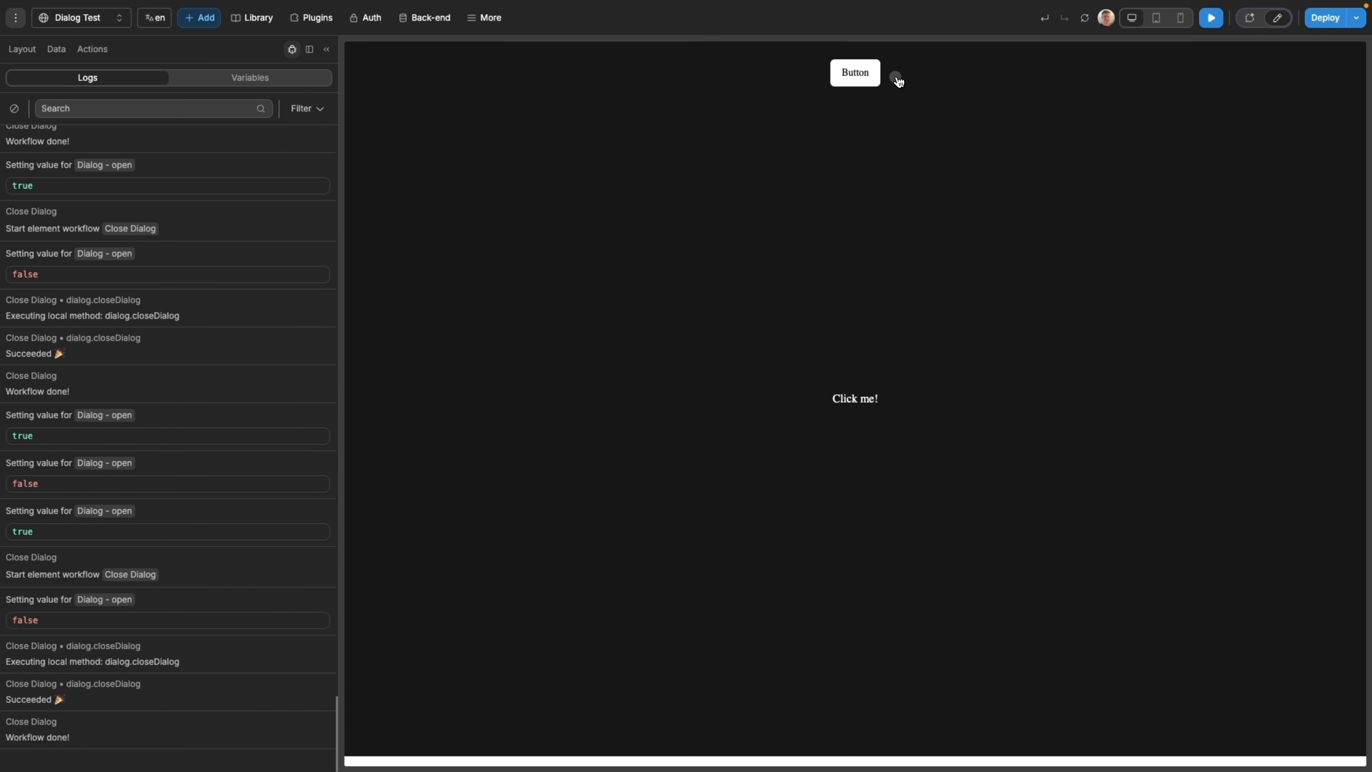
pyautogui.click(874, 81)
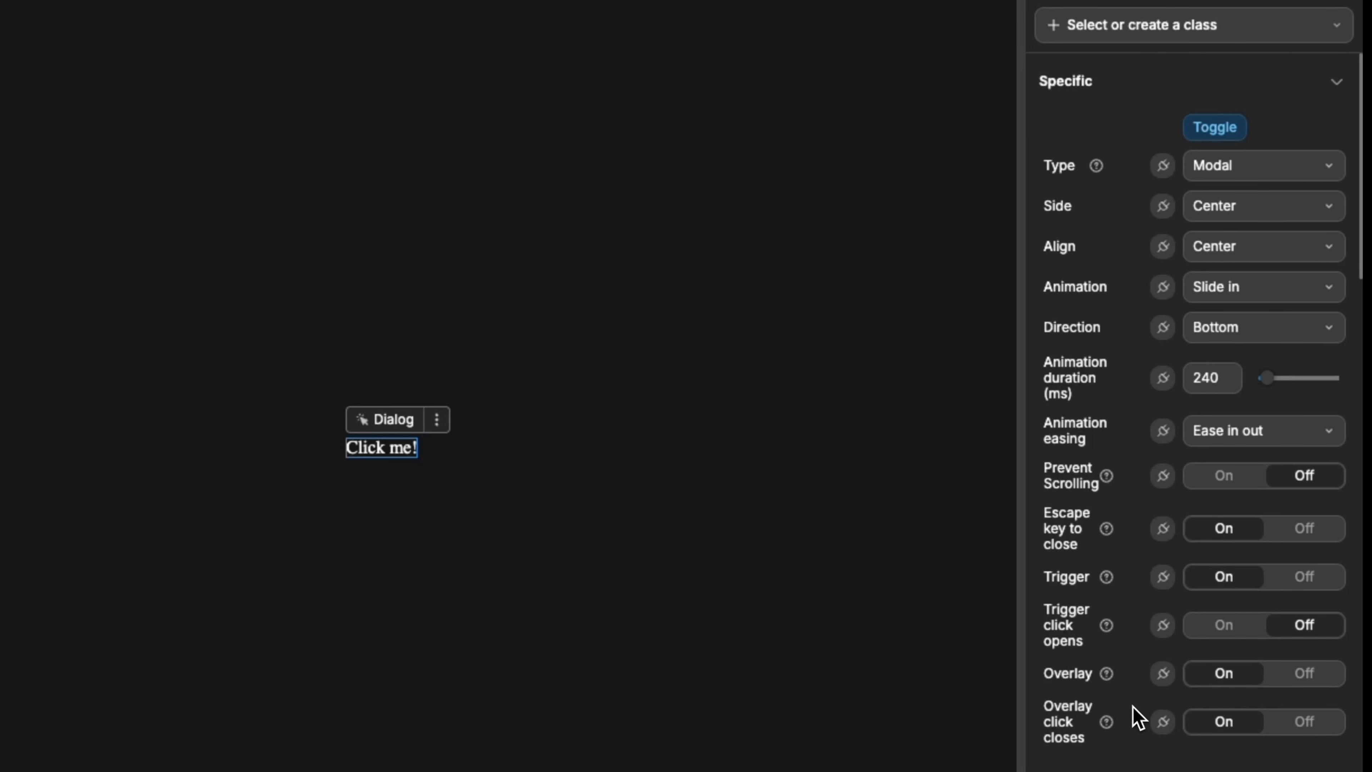
# - Show the dialog on the canvas, try a styling adjustment on its Overlay element, and test the dialog in preview
pyautogui.click(1214, 126)
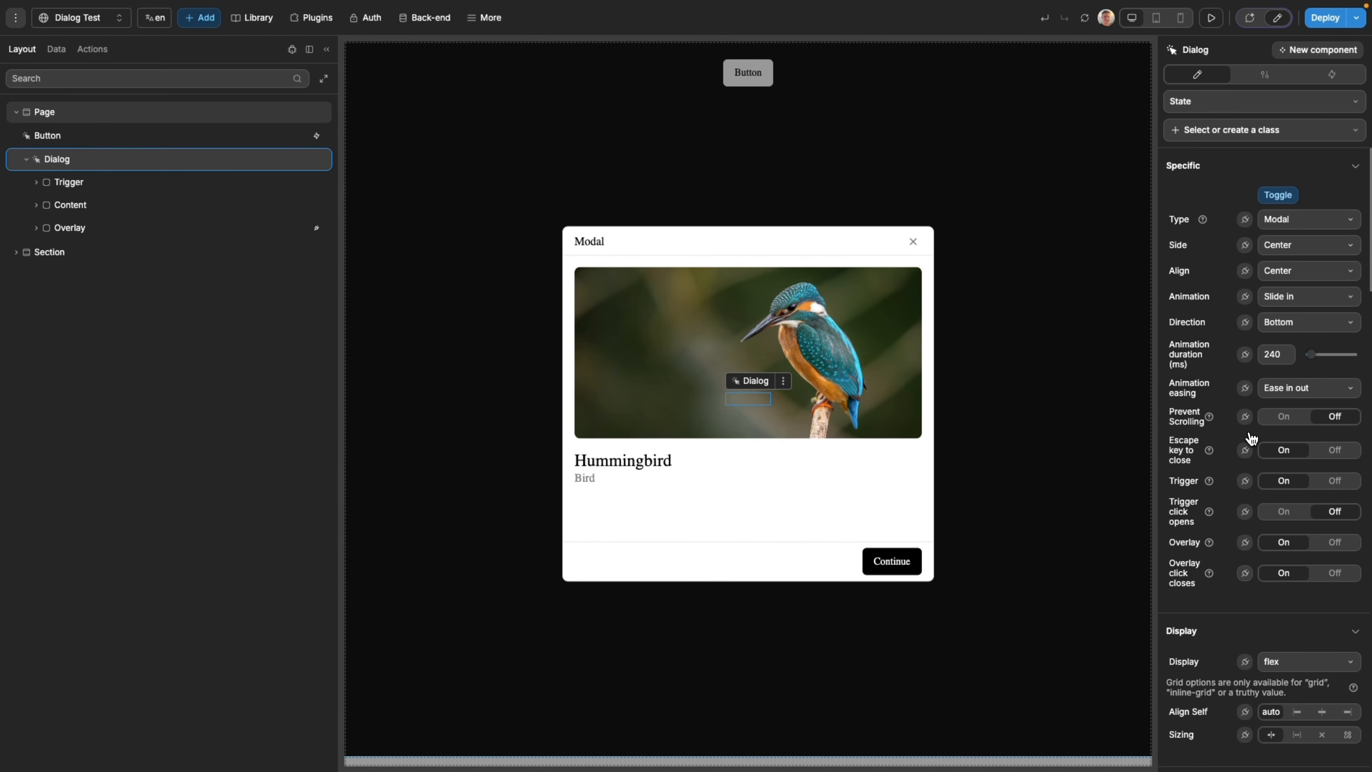
pyautogui.click(165, 227)
pyautogui.scroll(-5, 1264, 379)
pyautogui.click(1266, 350)
pyautogui.moveTo(1062, 195); pyautogui.dragTo(1110, 143)
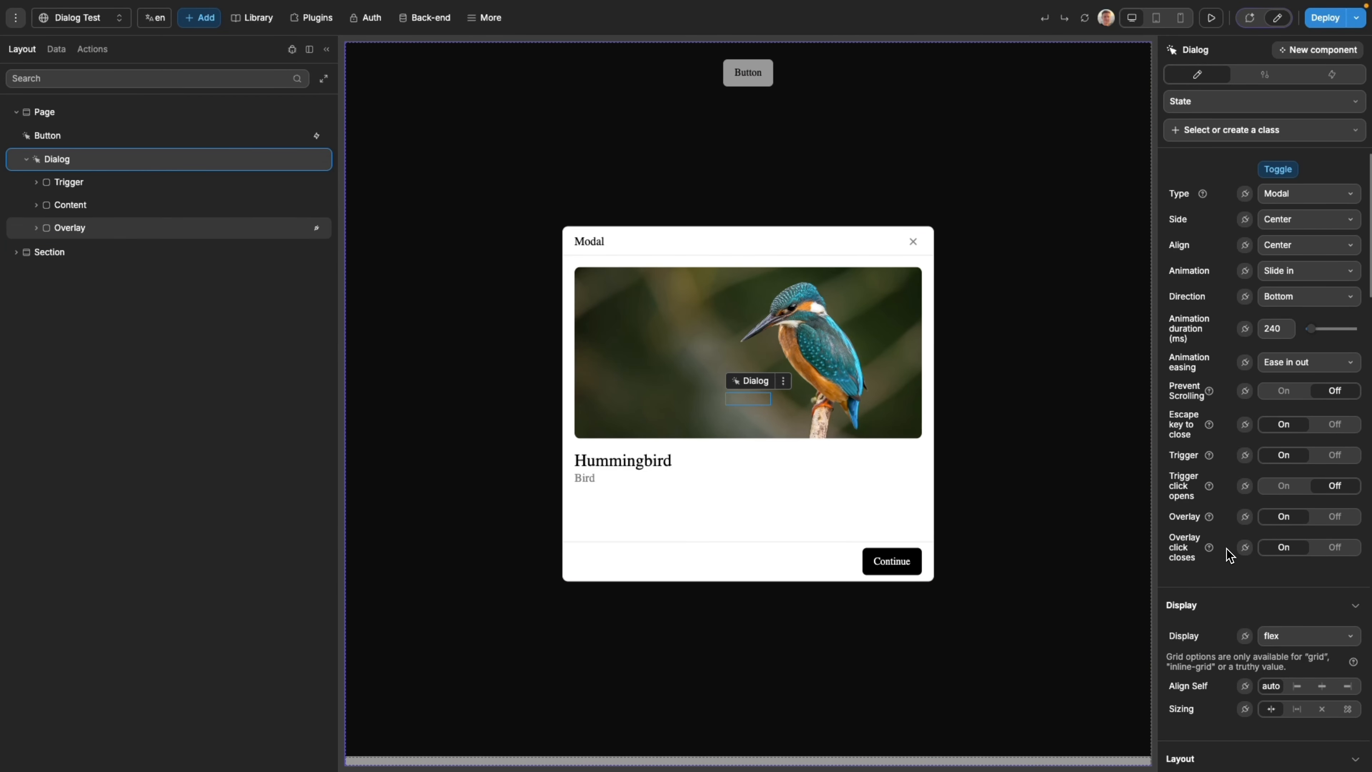
pyautogui.click(1211, 18)
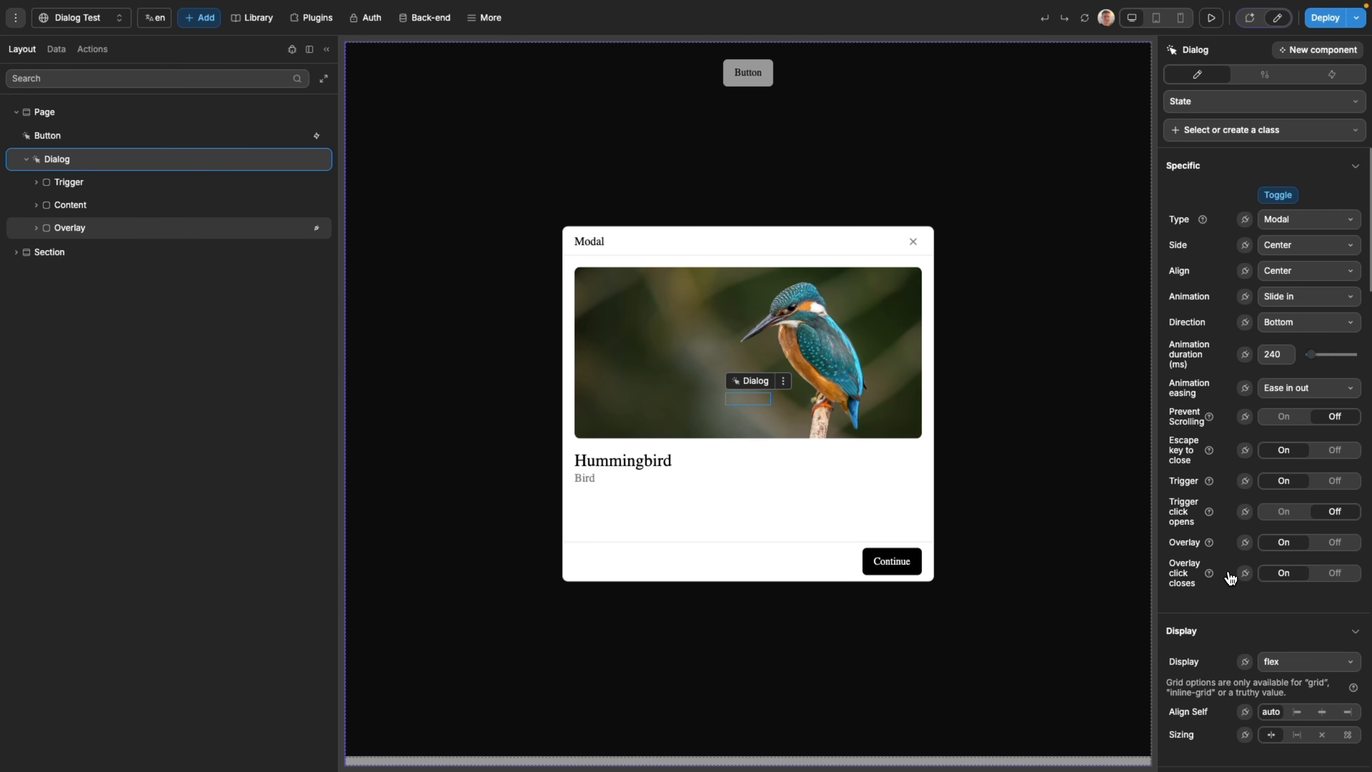
# - Turn off the dialog's Overlay click closes and Overlay options, testing the dialog in preview after each change
pyautogui.click(1306, 578)
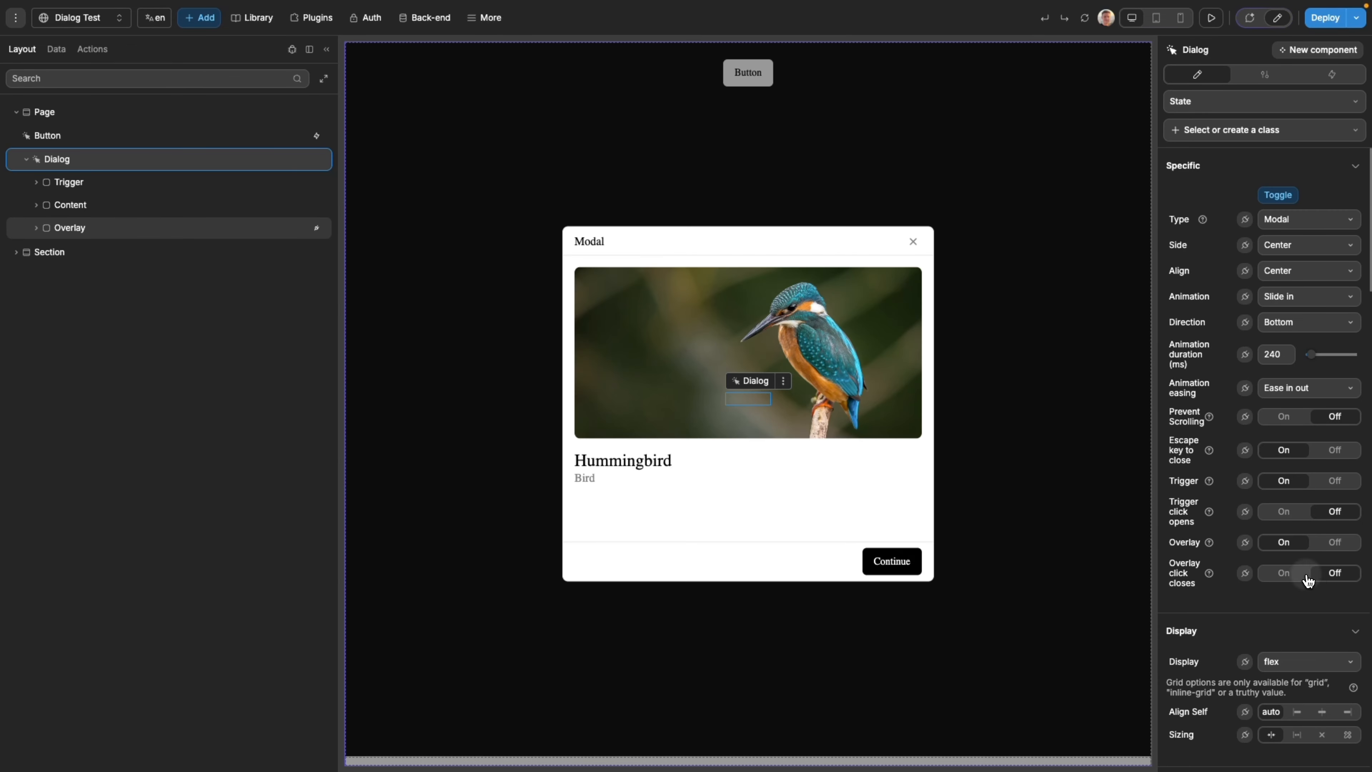
pyautogui.click(1211, 18)
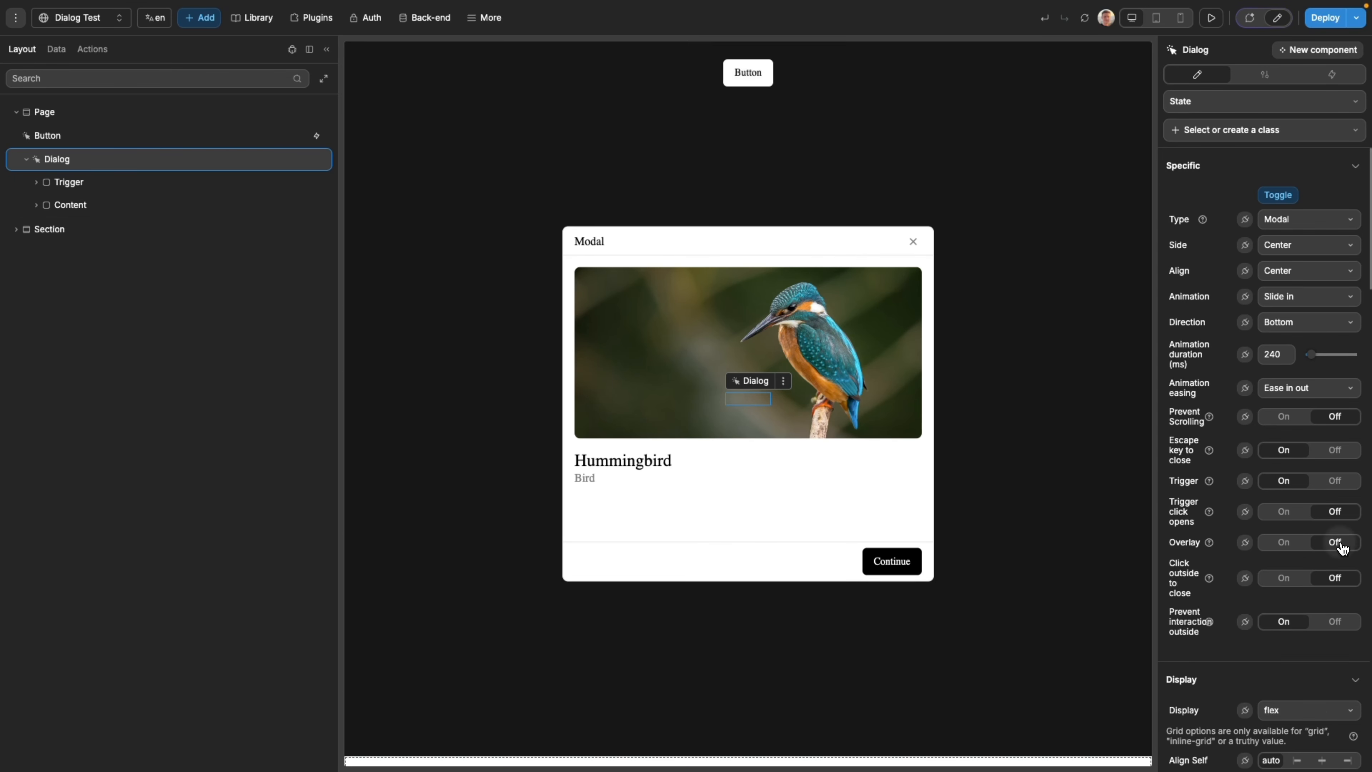
pyautogui.click(1335, 542)
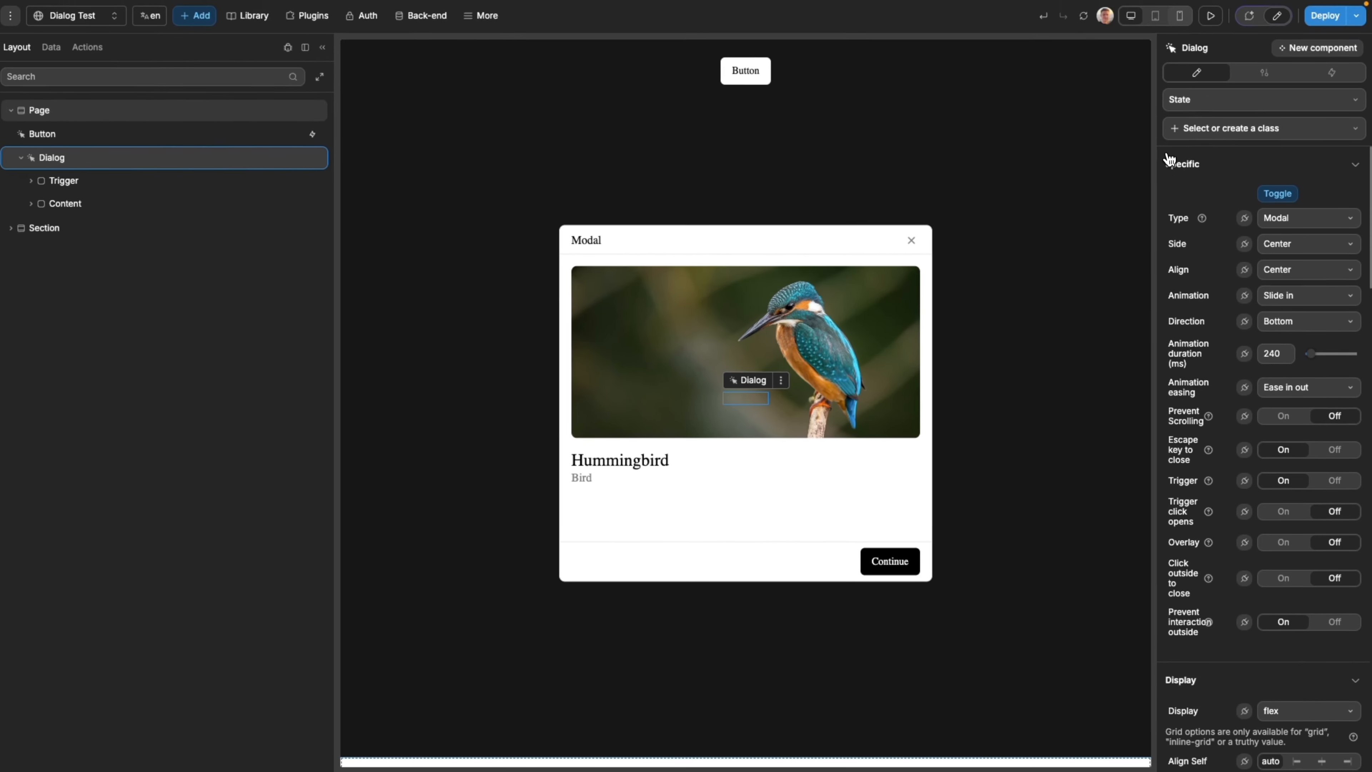
pyautogui.click(1211, 18)
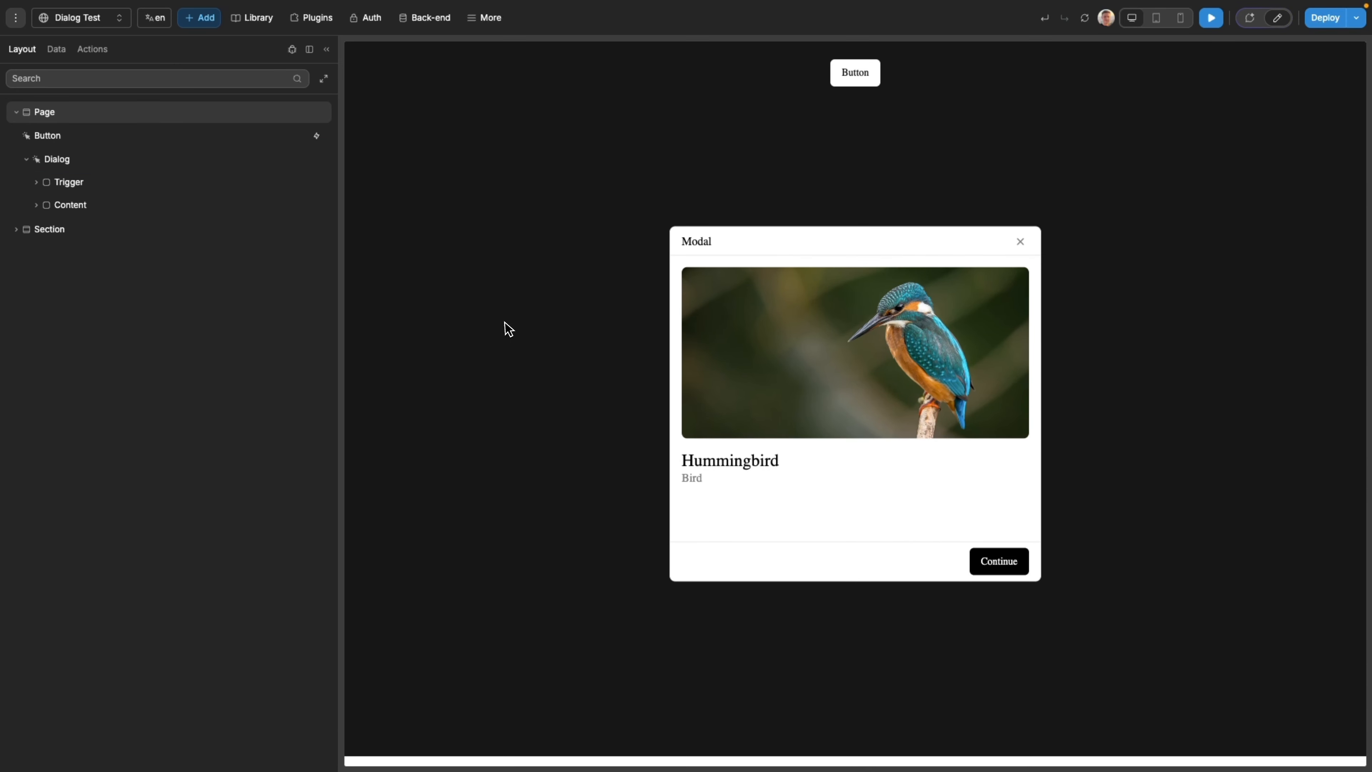
# - Try Click outside to close set to On, test it in preview, and set the option back to Off
pyautogui.click(1277, 580)
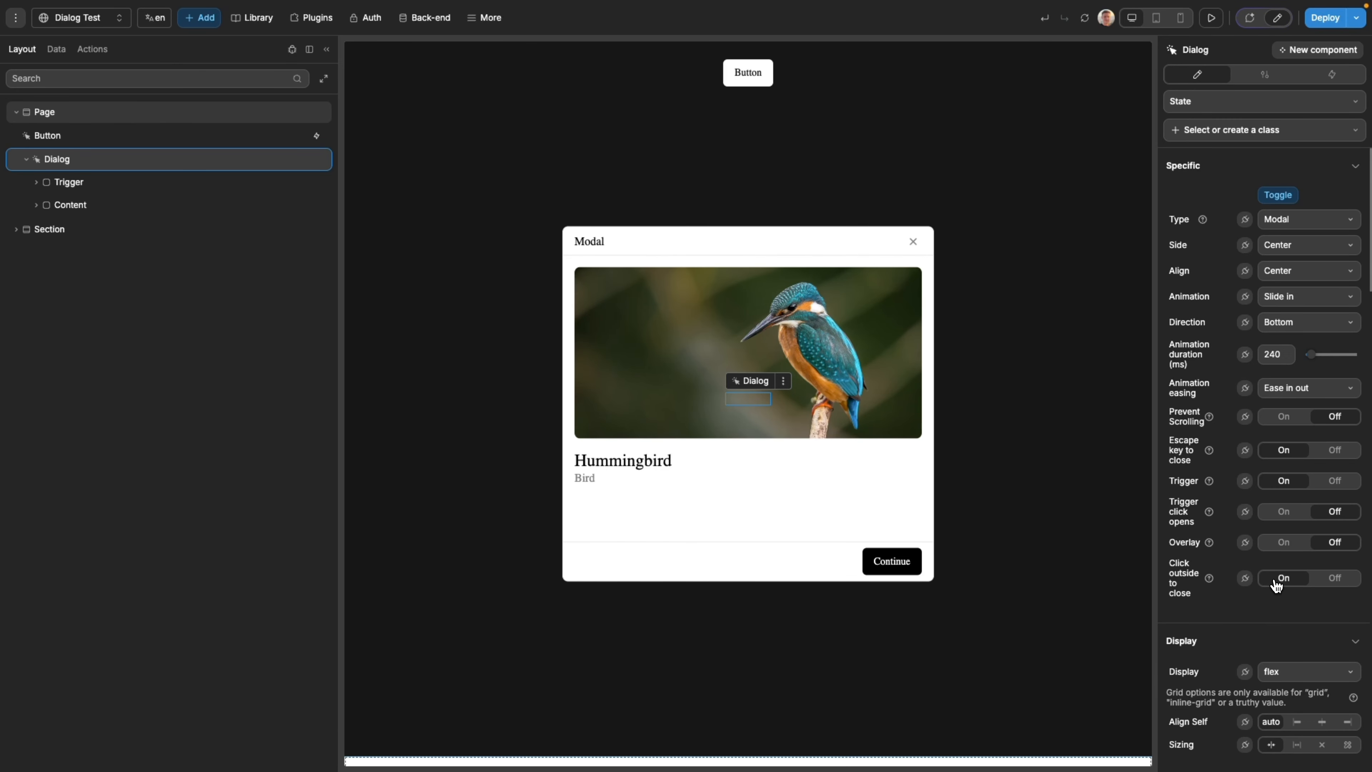
pyautogui.click(1211, 18)
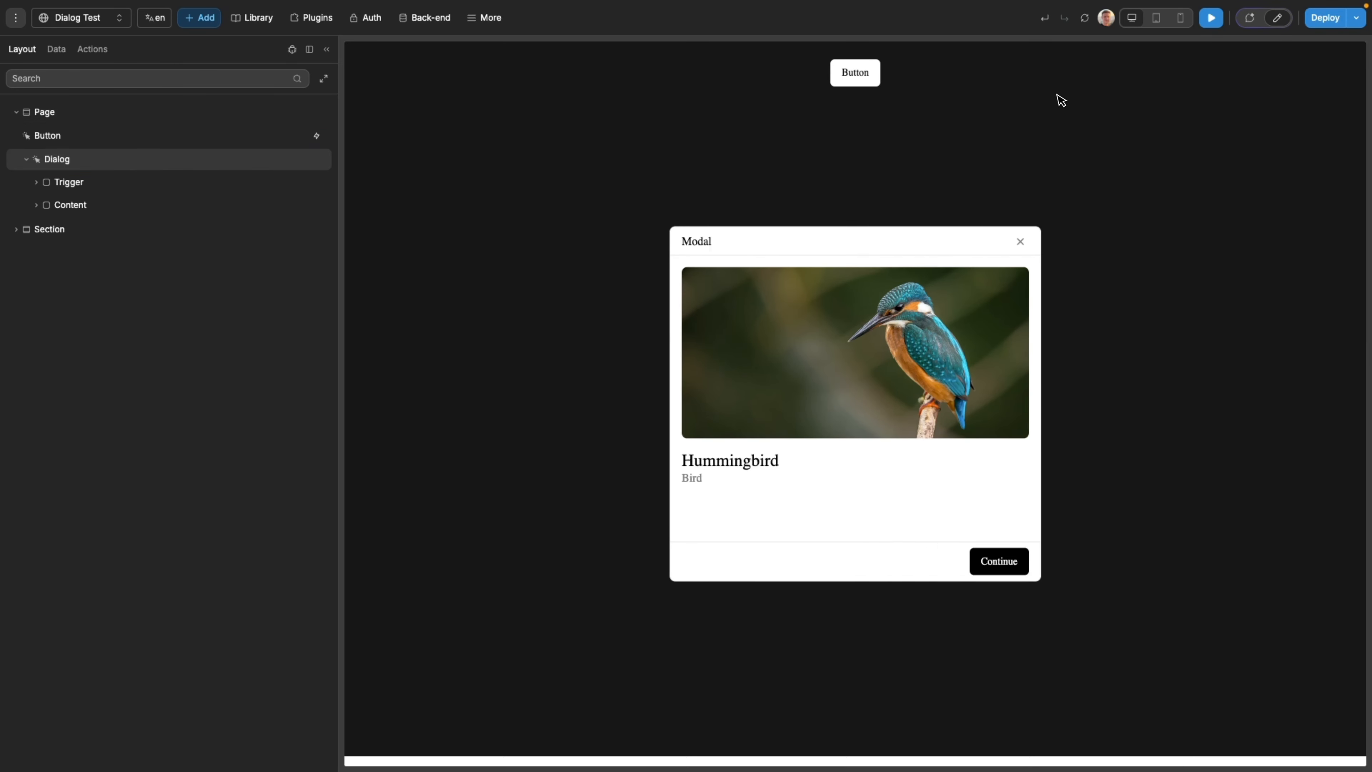
pyautogui.click(999, 116)
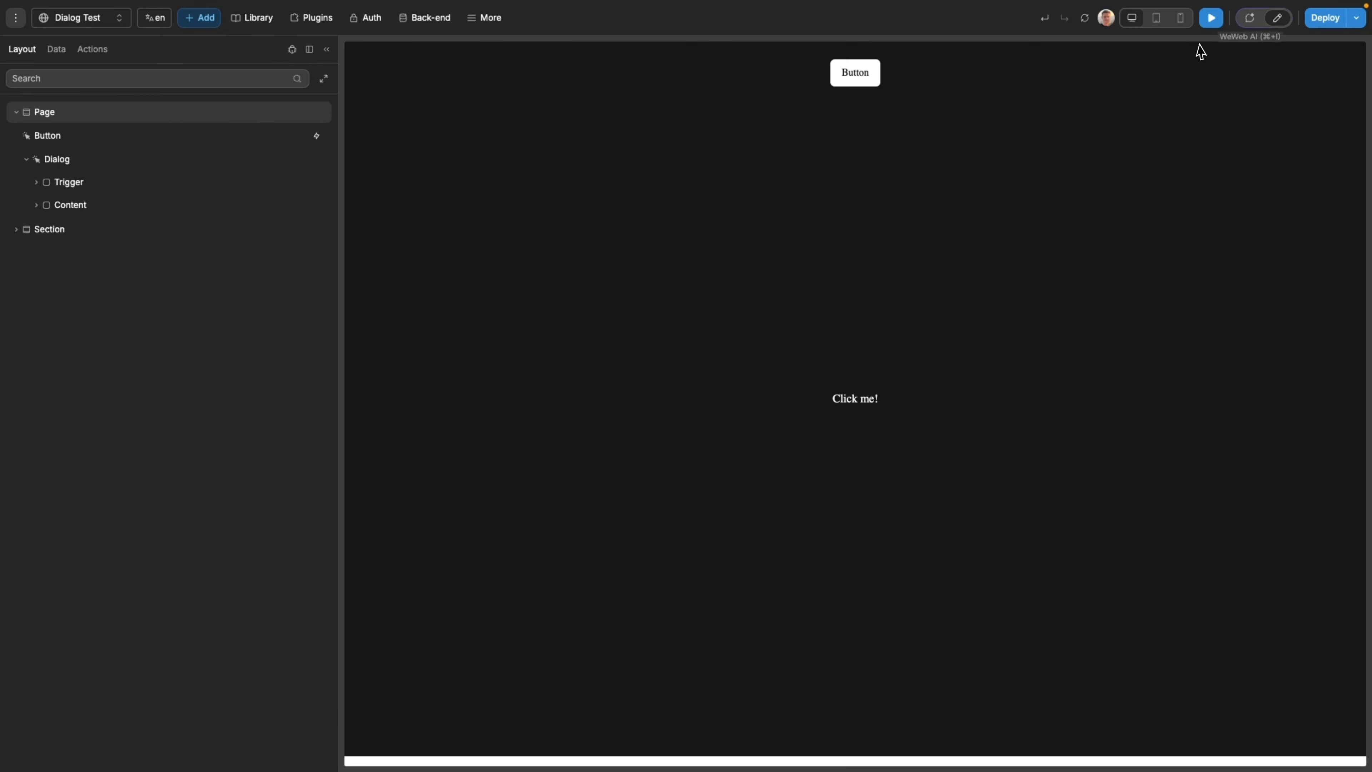
pyautogui.click(1211, 18)
pyautogui.click(1322, 578)
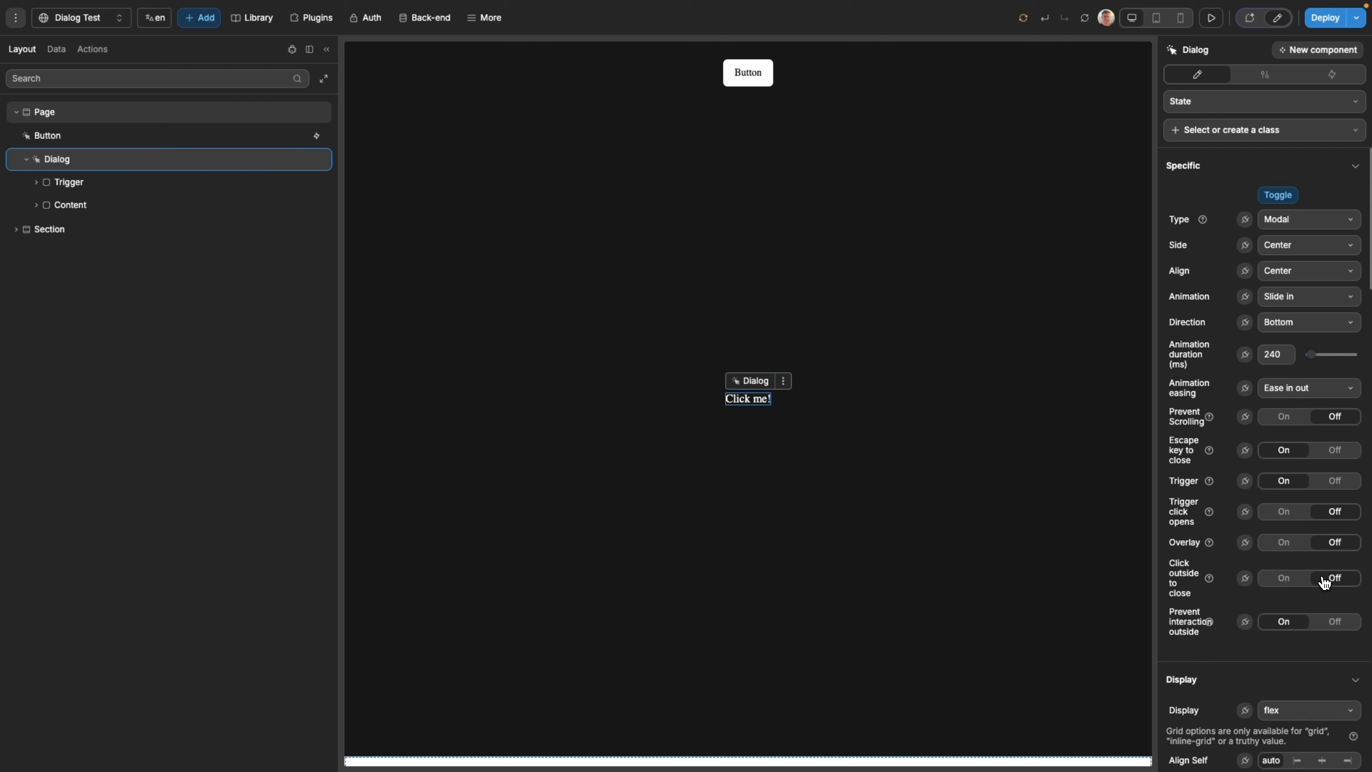
pyautogui.scroll(-2, 1324, 583)
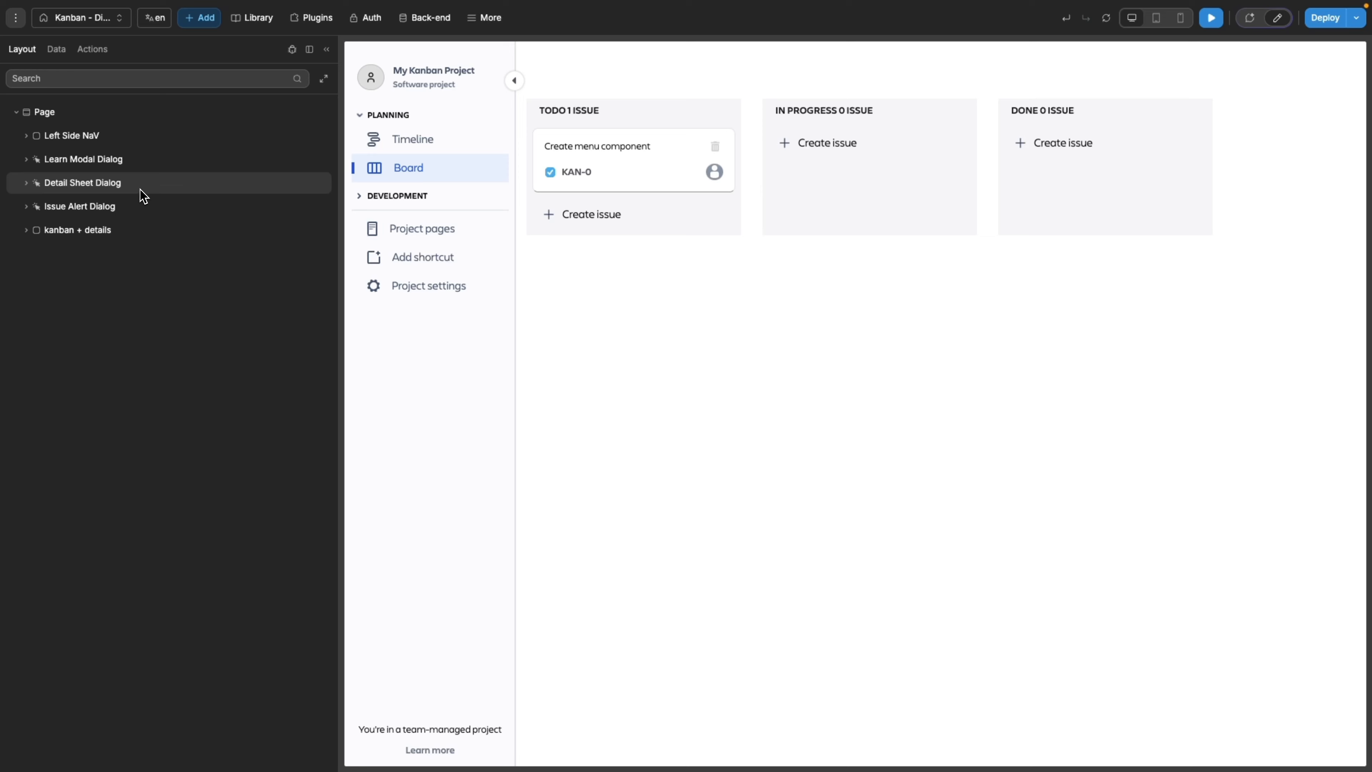
# - In the Kanban project preview, test opening and closing the dialogs triggered by the KAN-0 card and the Learn more link
pyautogui.click(625, 169)
pyautogui.click(216, 184)
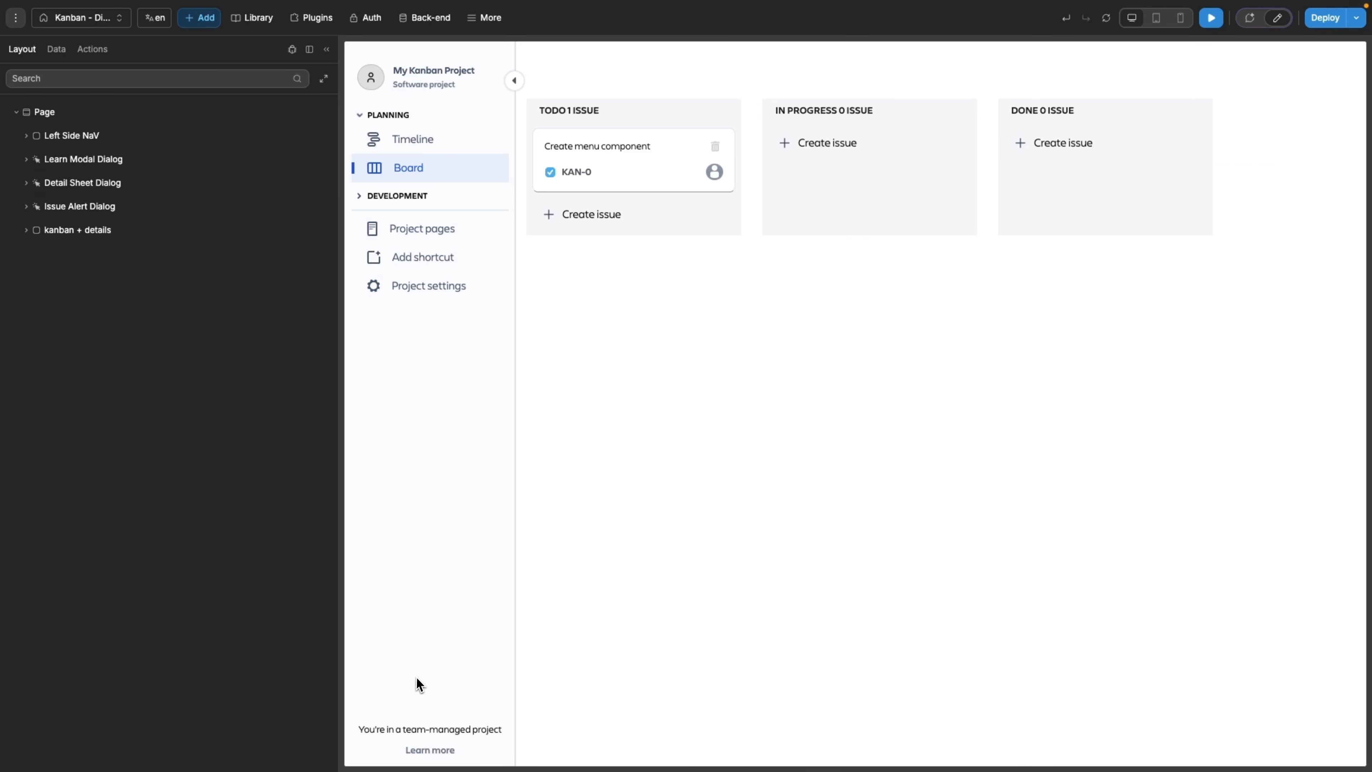
pyautogui.click(421, 750)
pyautogui.click(243, 158)
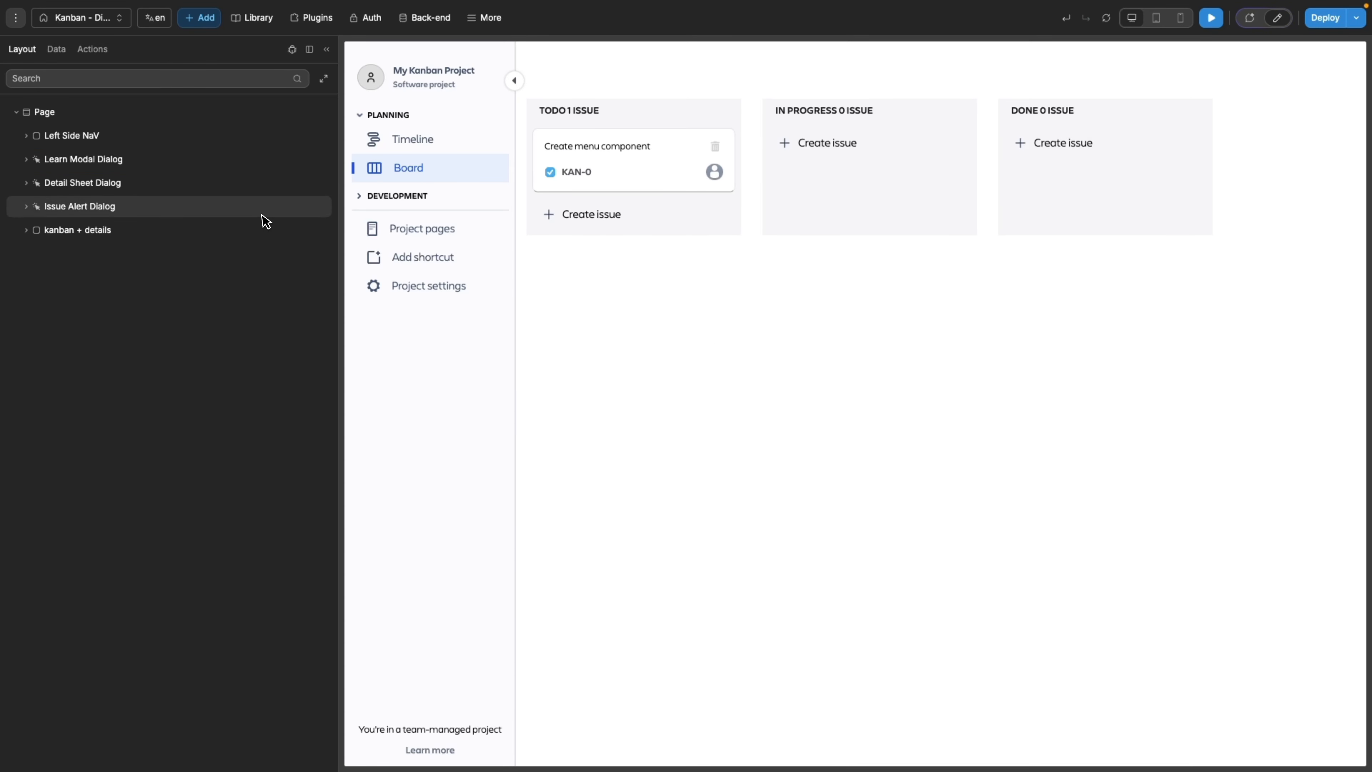
# - Create an issue titled "New issue" in the TODO column to test the Issue Alert Dialog
pyautogui.click(594, 214)
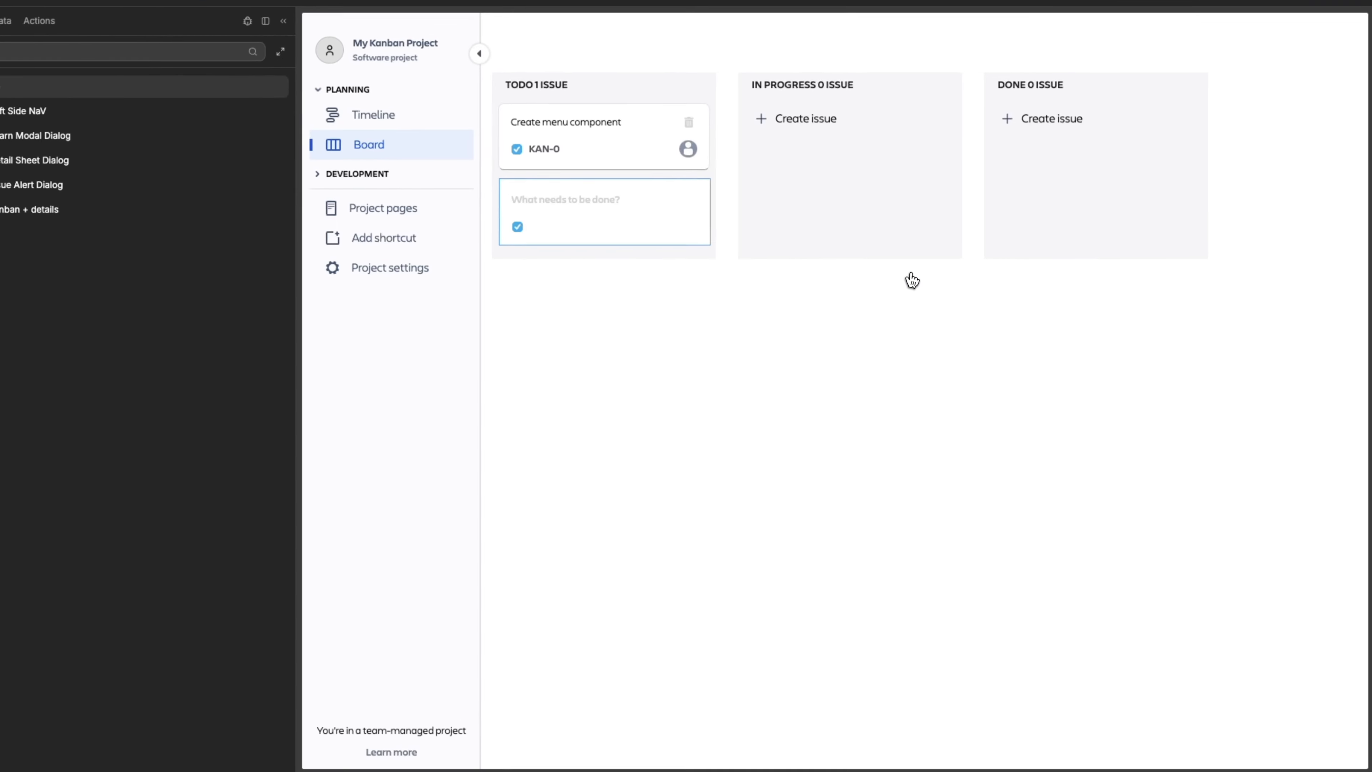
pyautogui.write('New issue')
pyautogui.press('Return')
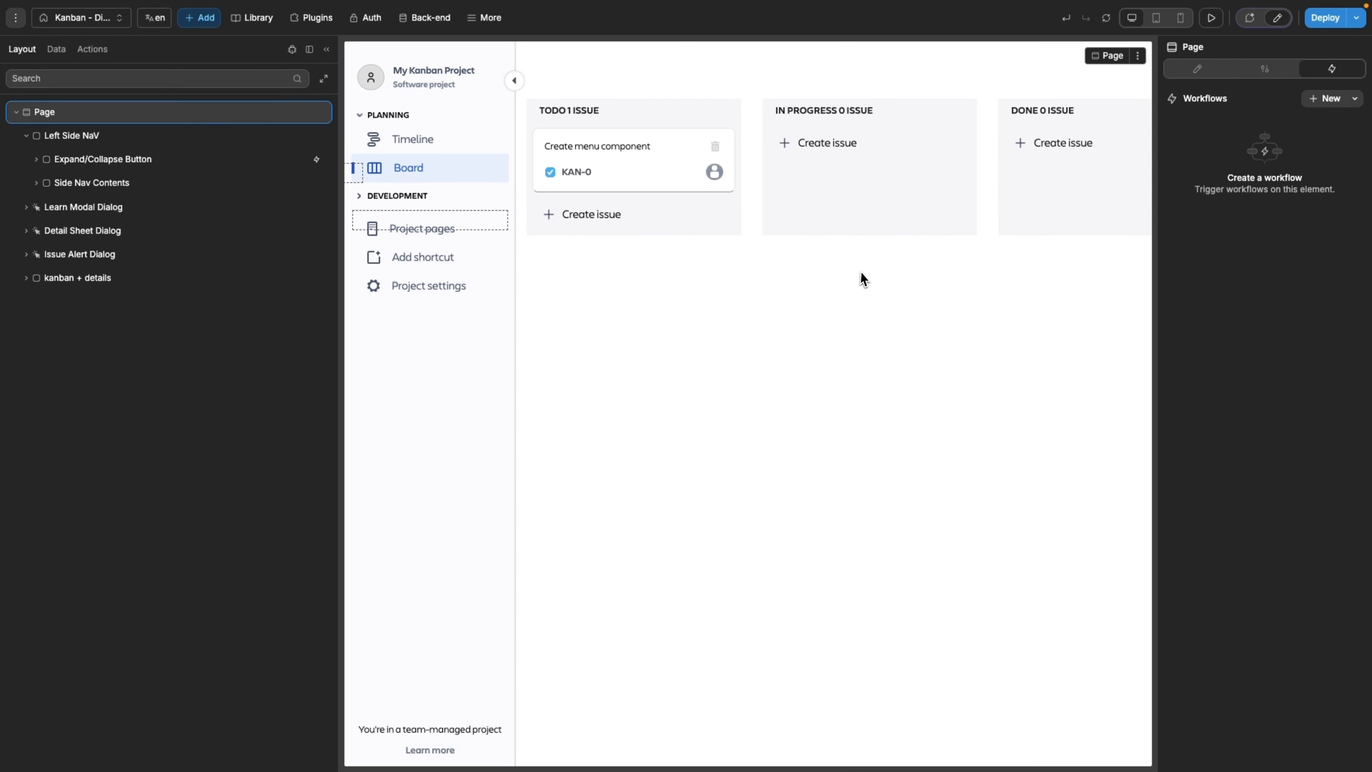
# - Select the Learn More Text in the side navigation and open its Show Dialog workflow
pyautogui.click(425, 749)
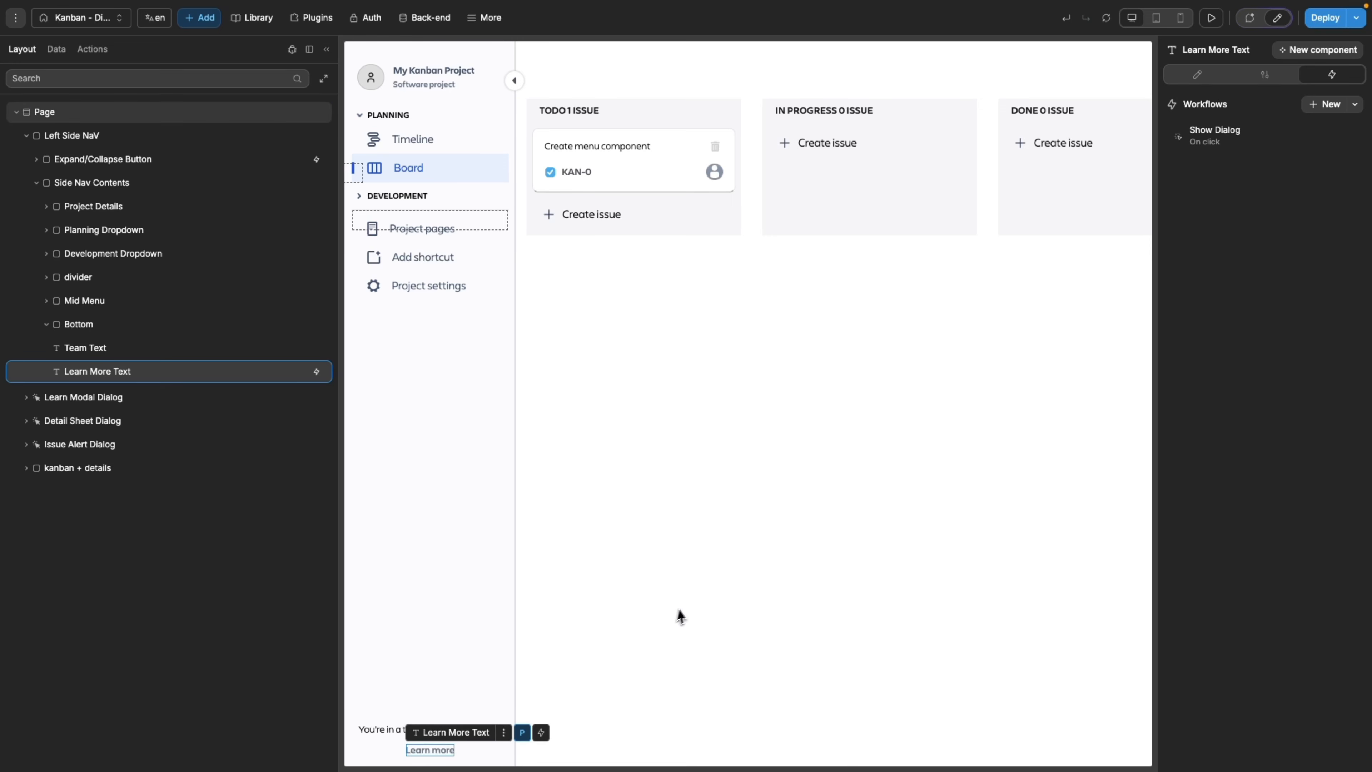
pyautogui.click(1260, 152)
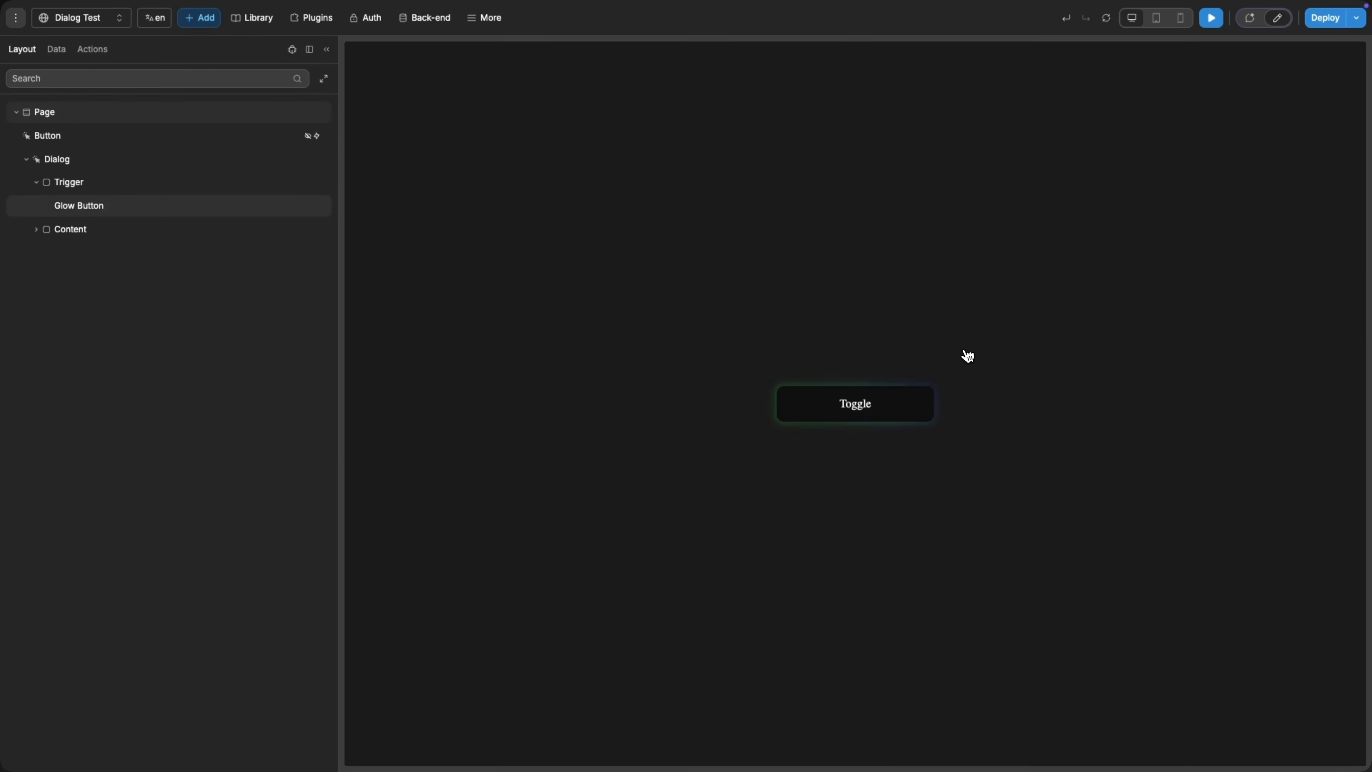
# - In the Dialog Test page, test the Toggle trigger and ask the AI to design an error modal in the dialog's Content
pyautogui.click(907, 393)
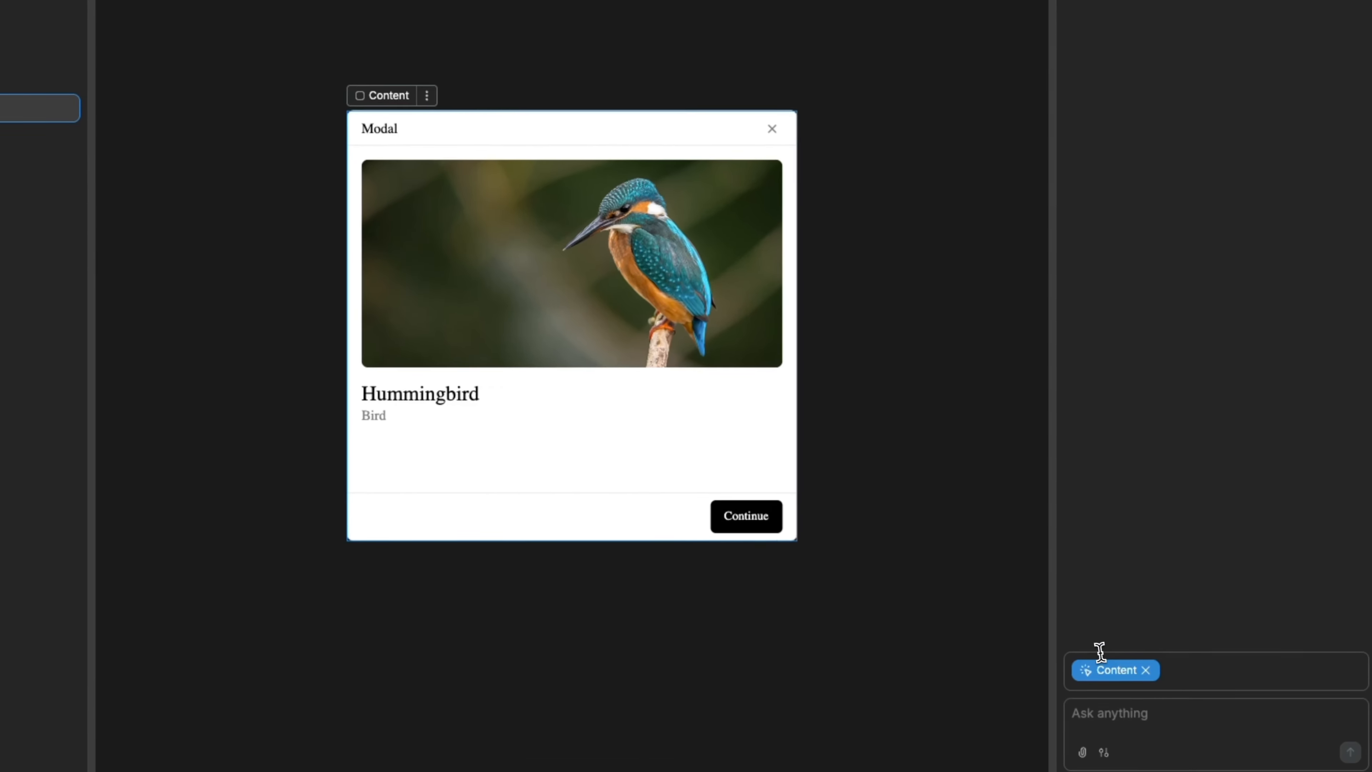
pyautogui.write('In this content, I want the designs for an error modal')
pyautogui.press('Return')
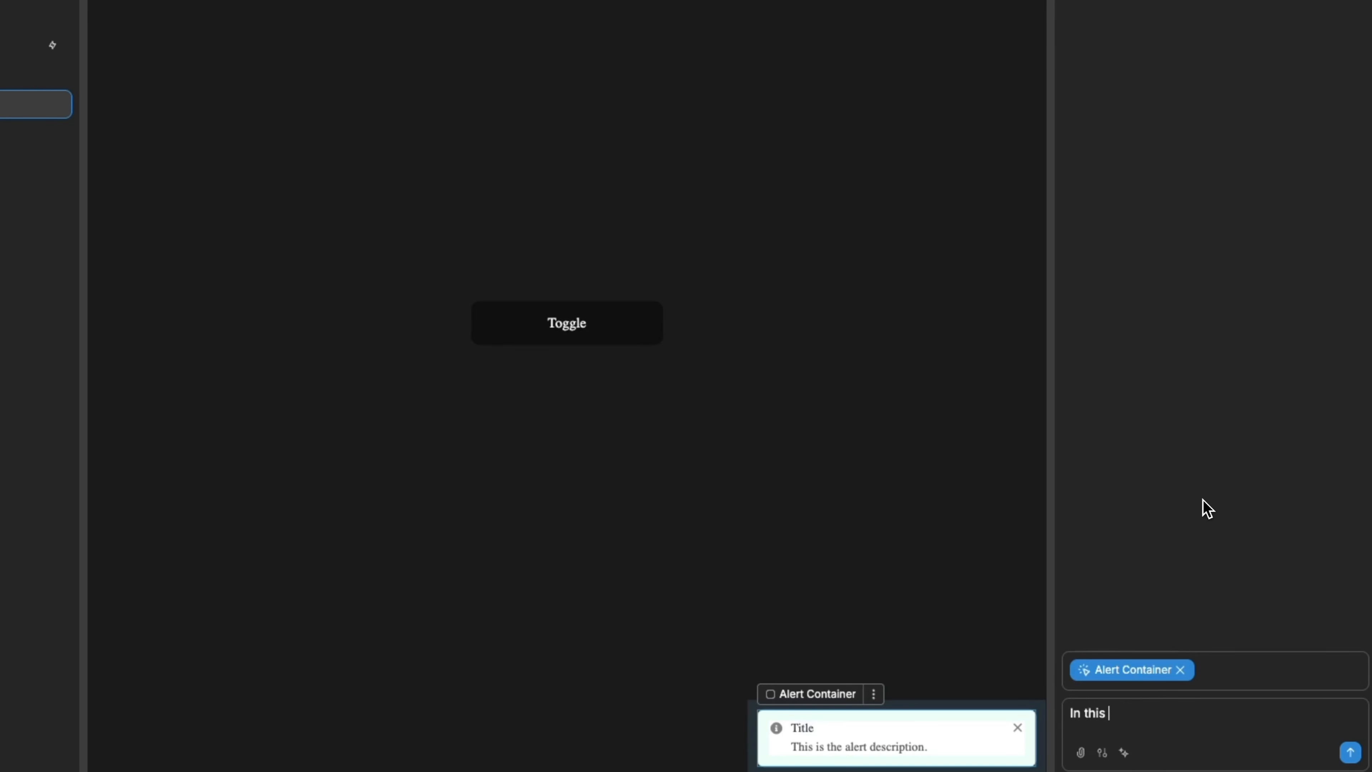
# - Ask the AI to design the Alert Container to confirm a message was sent, and test the Toggle trigger in preview
pyautogui.write('alert container, I want the designs to confirm a message was sent')
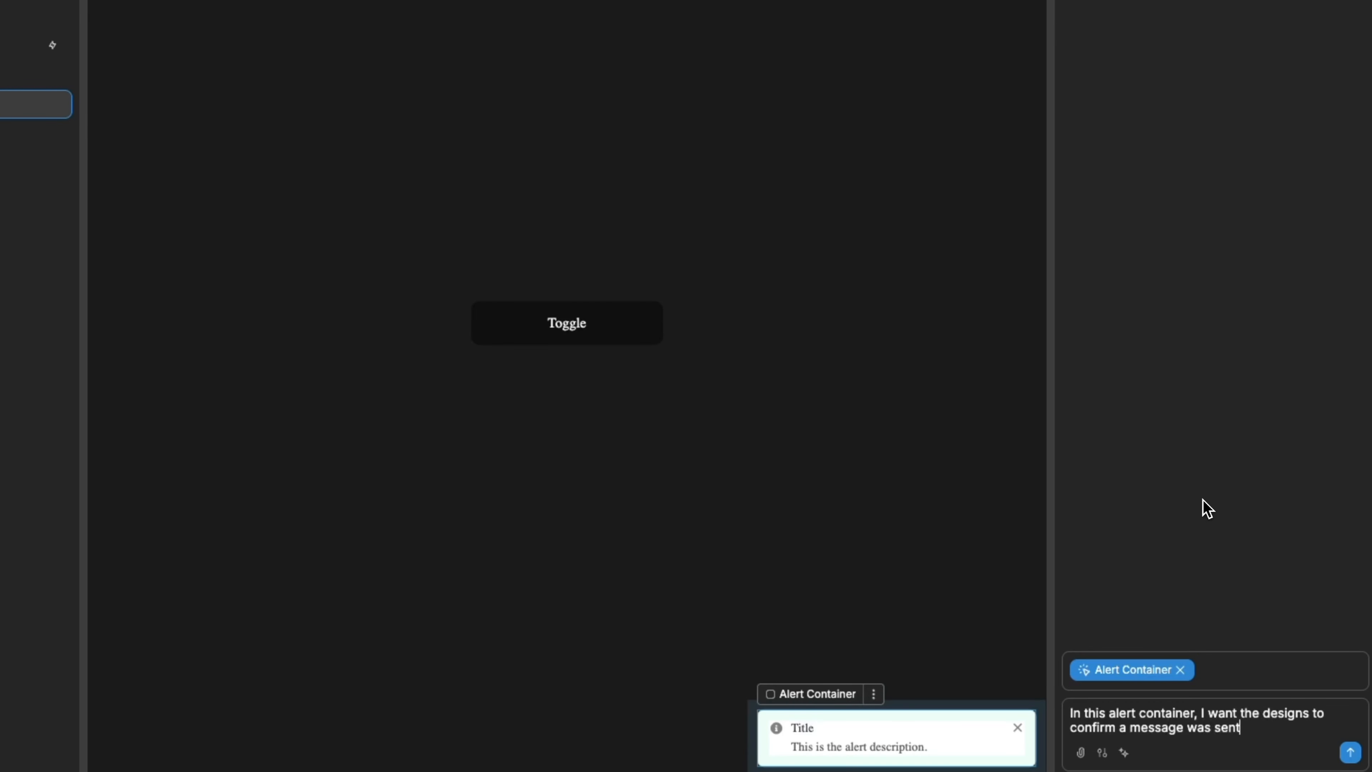
pyautogui.press('Return')
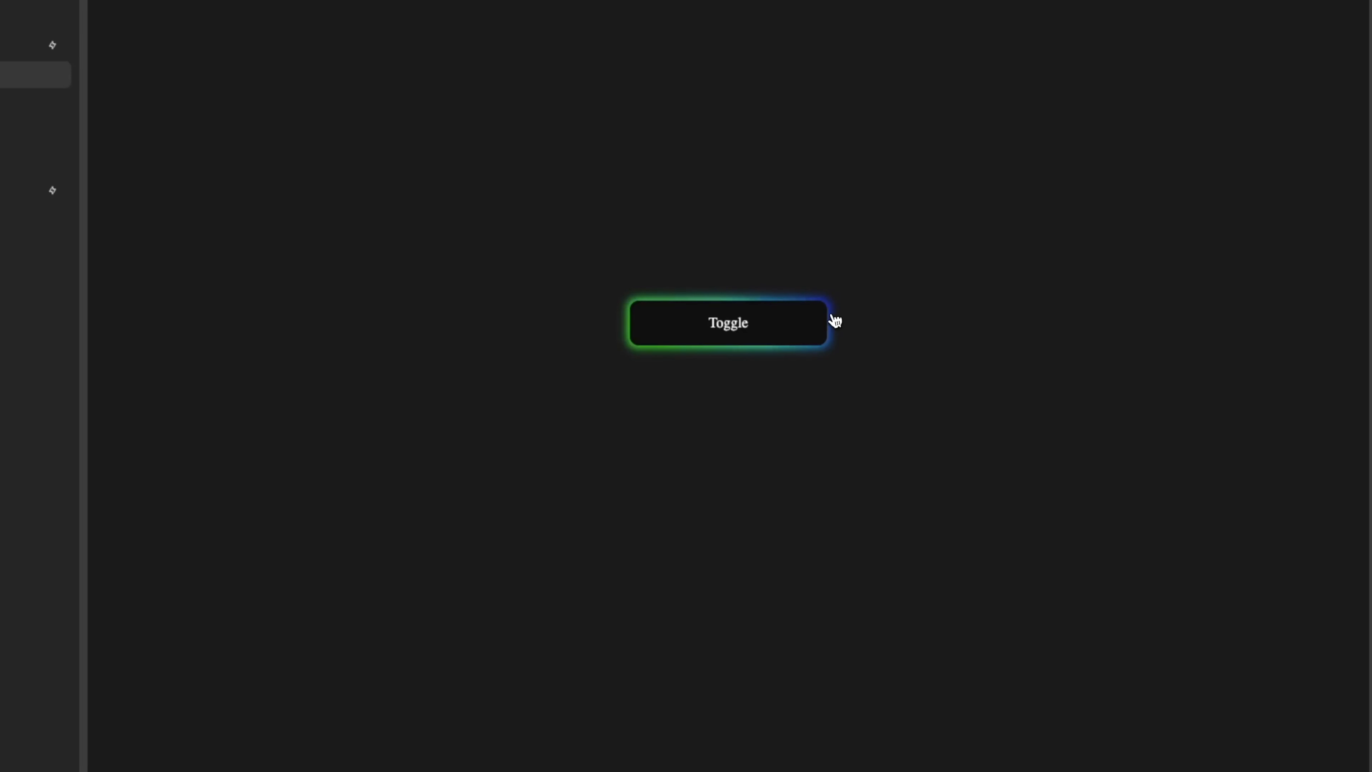
pyautogui.click(794, 326)
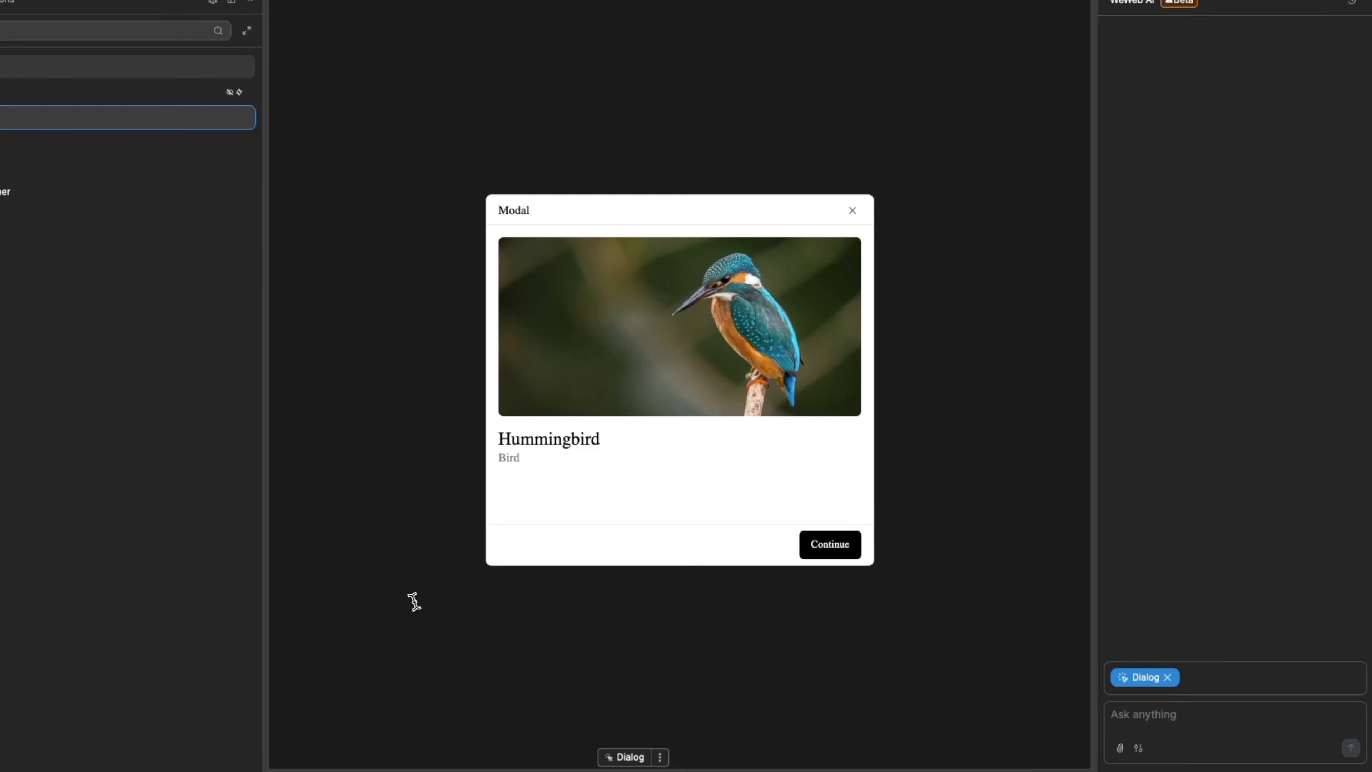
# - Ask the AI to turn the selected Dialog into a top bar and test it in preview with the Toggle trigger
pyautogui.write('I want this dialog to be a top bar')
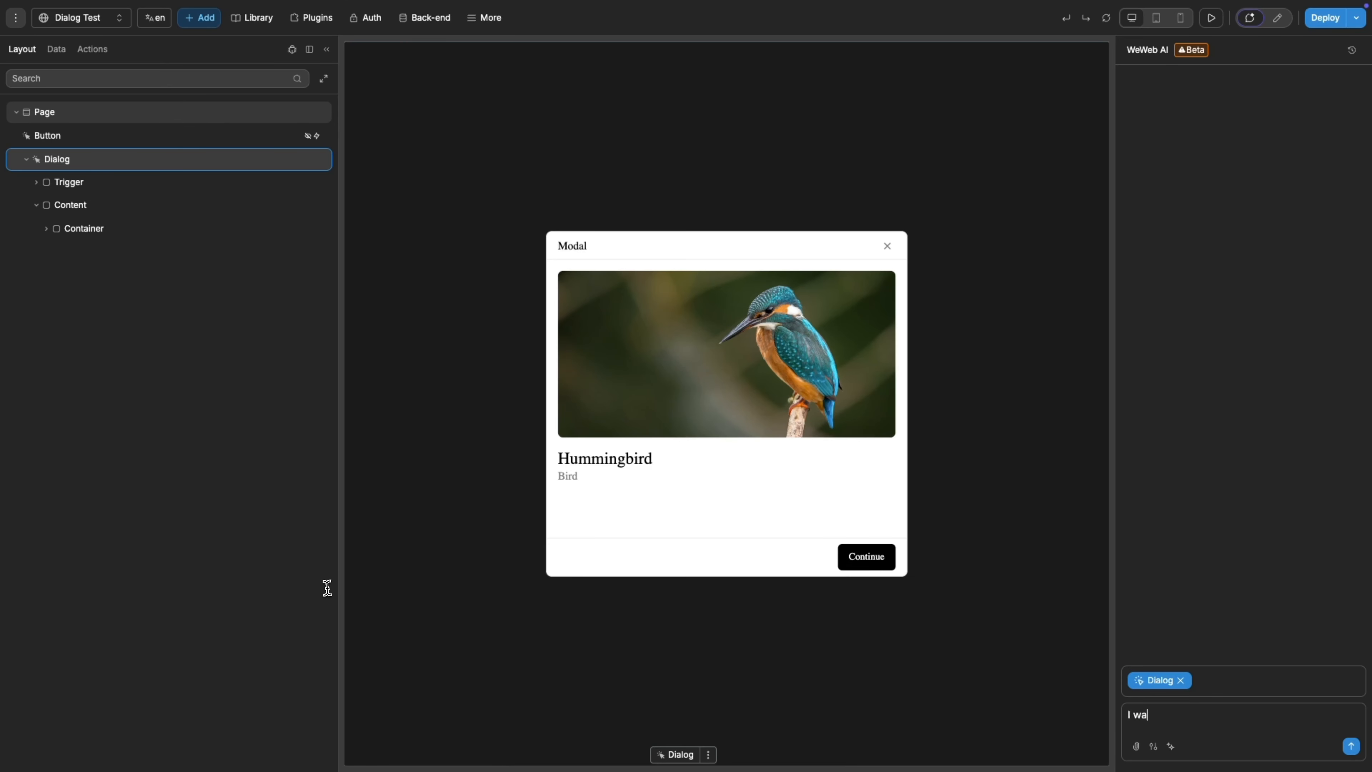
pyautogui.press('Return')
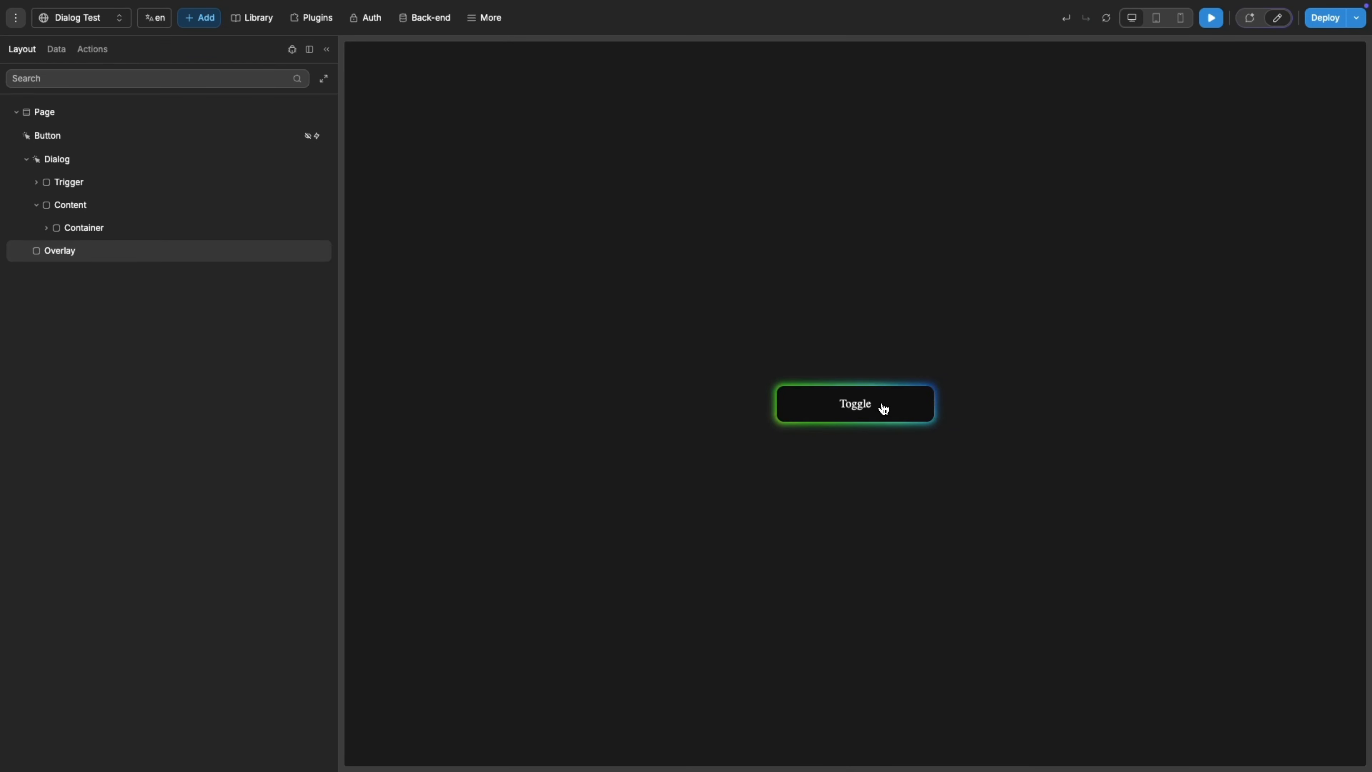
pyautogui.click(883, 409)
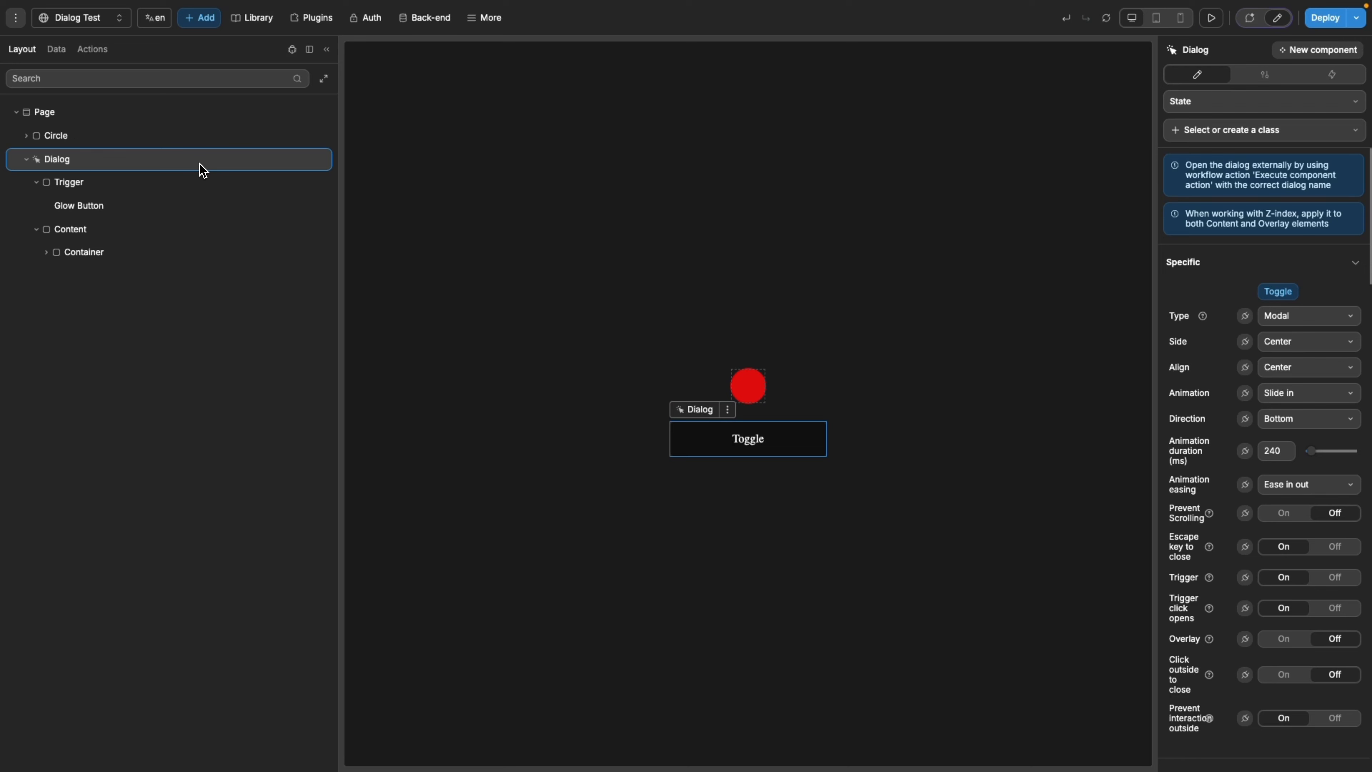
# - Copy the red Circle and try to paste it into the Header inside the dialog's Container
pyautogui.rightClick(751, 381)
pyautogui.click(768, 397)
pyautogui.click(46, 252)
pyautogui.click(84, 276)
pyautogui.hotkey('ctrl', 'v')
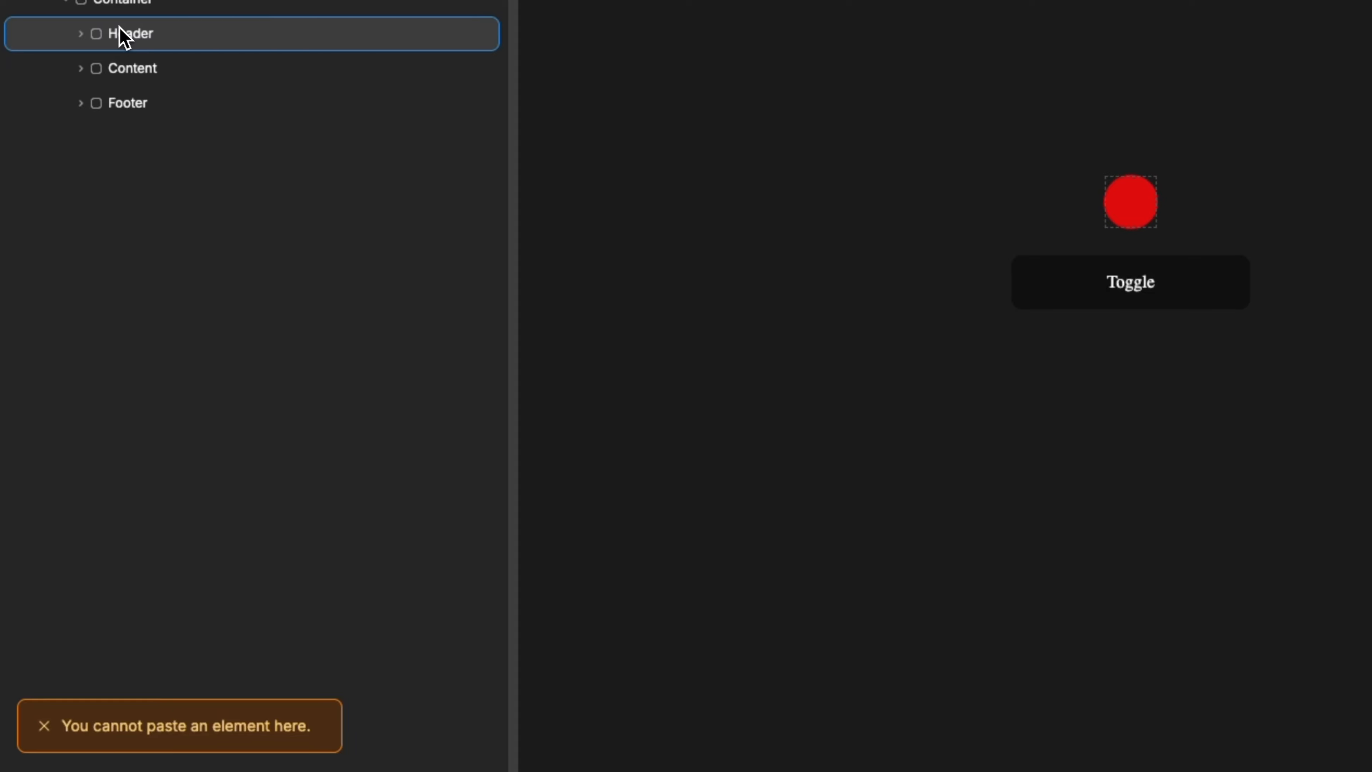
# - Show the dialog on the canvas and select the Header inside its Container
pyautogui.click(71, 159)
pyautogui.click(1278, 290)
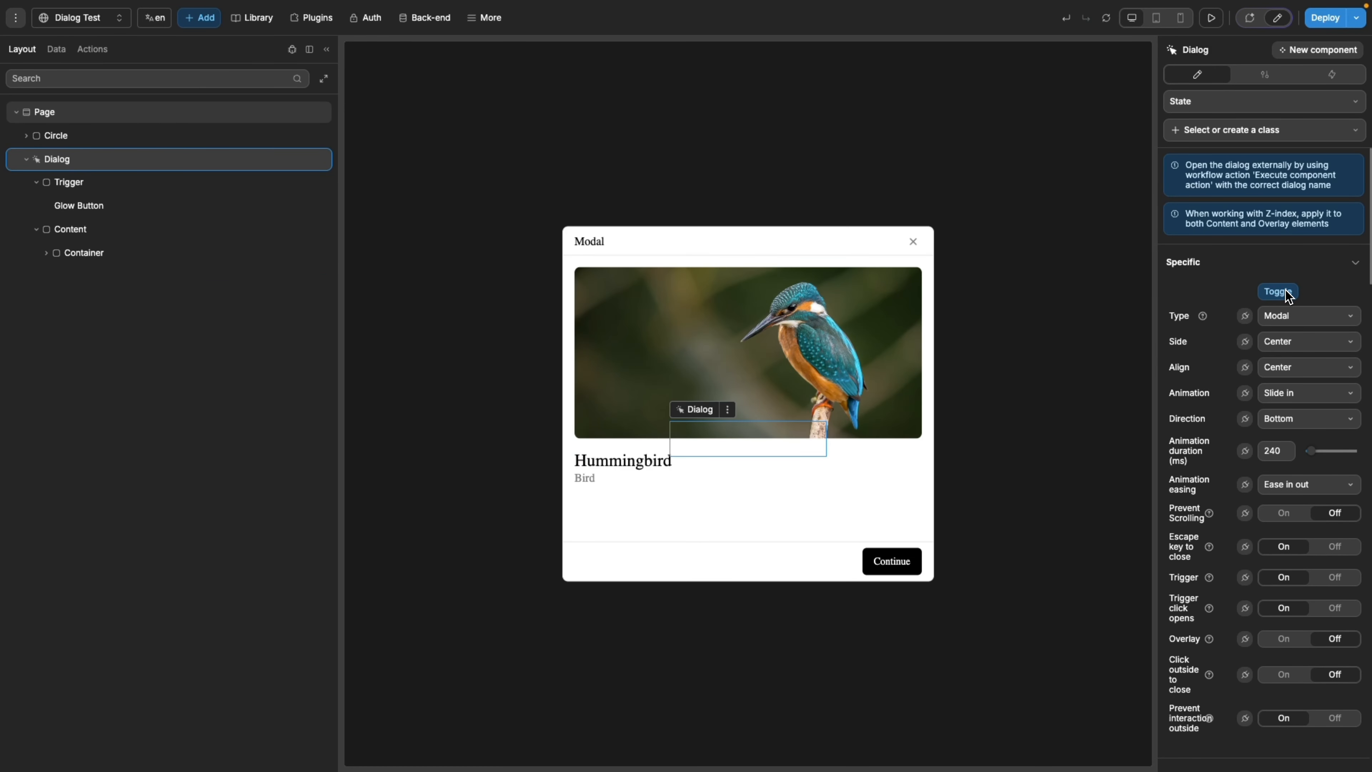
pyautogui.click(46, 252)
pyautogui.click(96, 277)
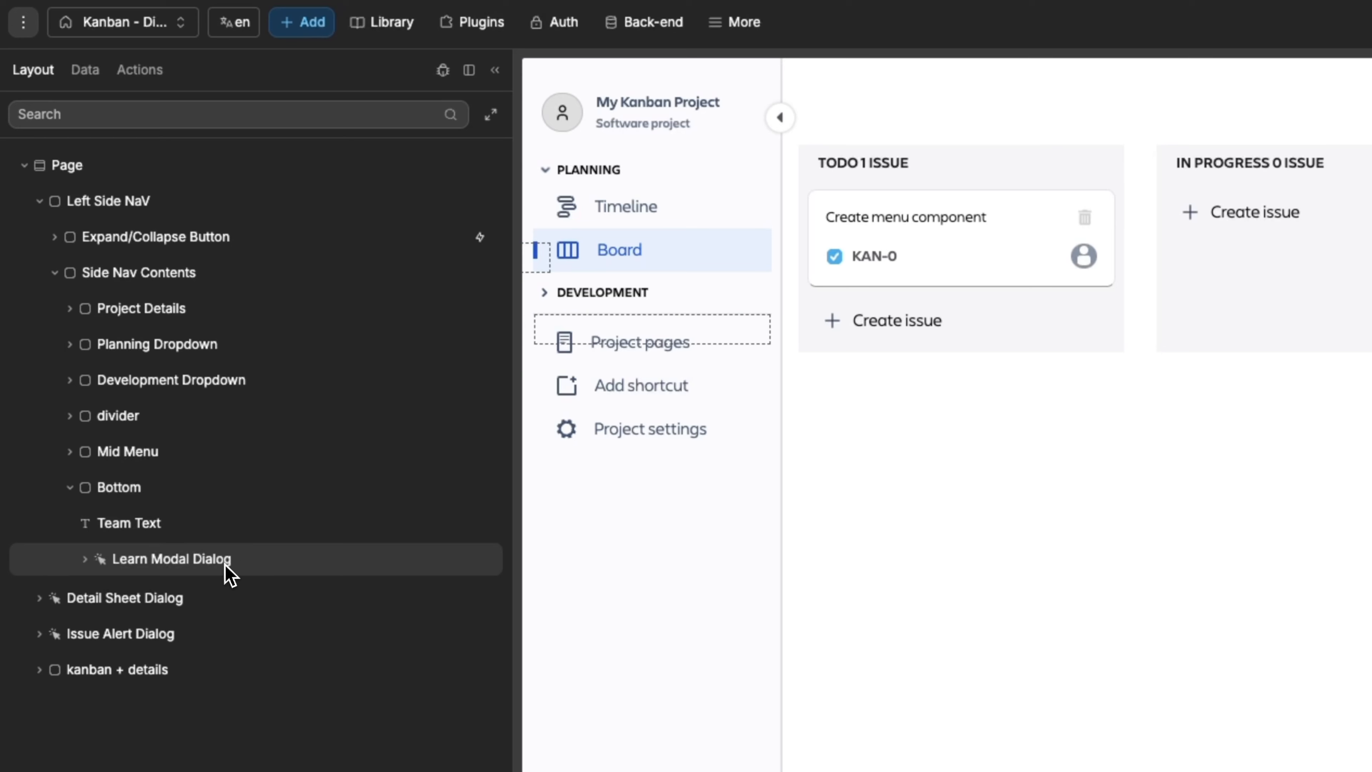
# - In the Kanban project, expand the Learn Modal Dialog nested in Bottom and test it in preview through Learn more
pyautogui.click(84, 559)
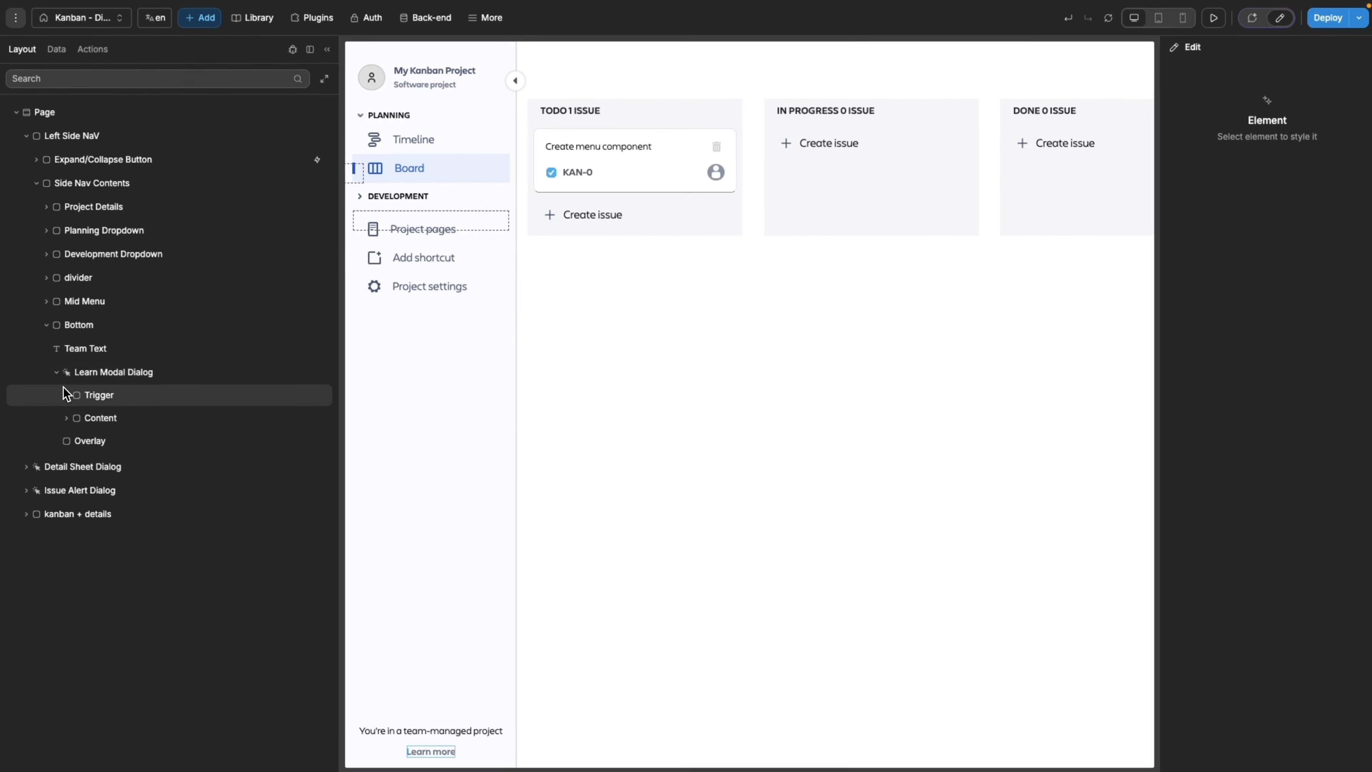
pyautogui.click(1161, 66)
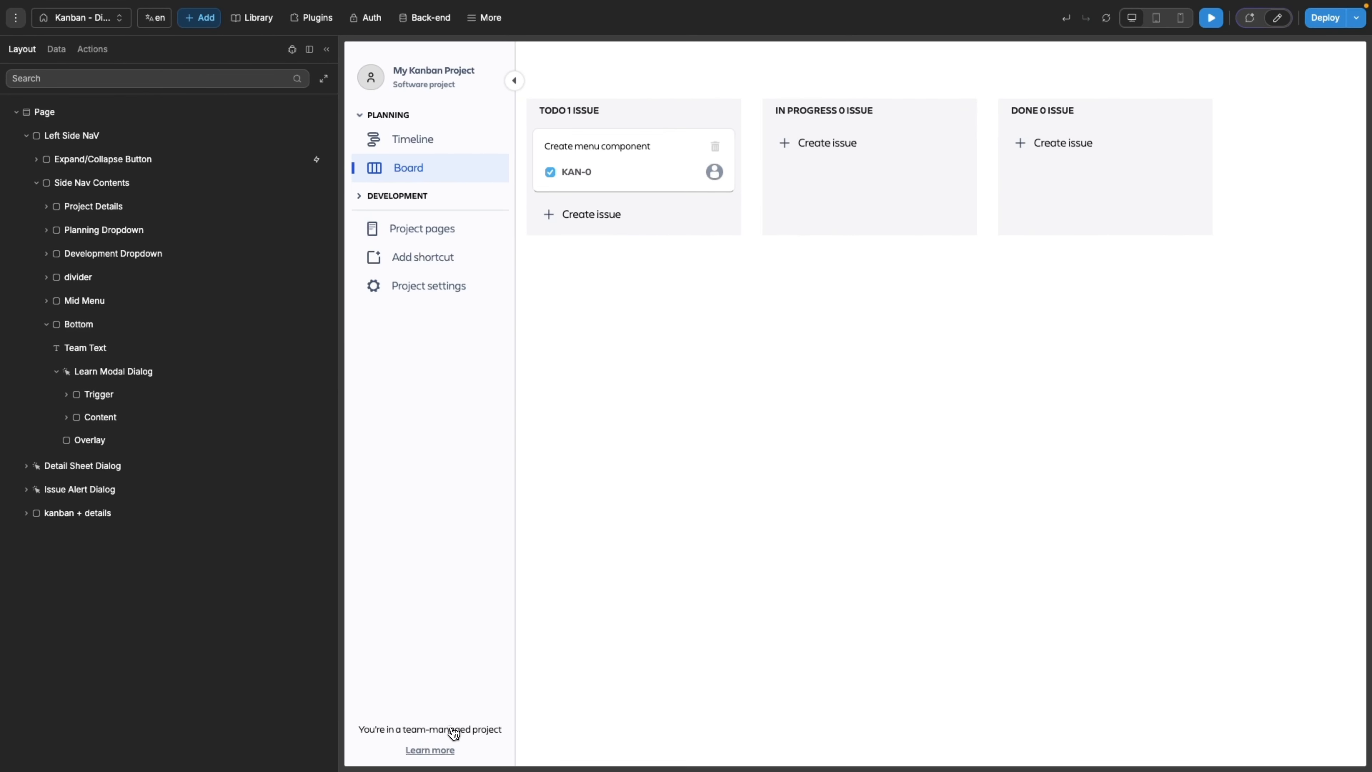
pyautogui.click(430, 750)
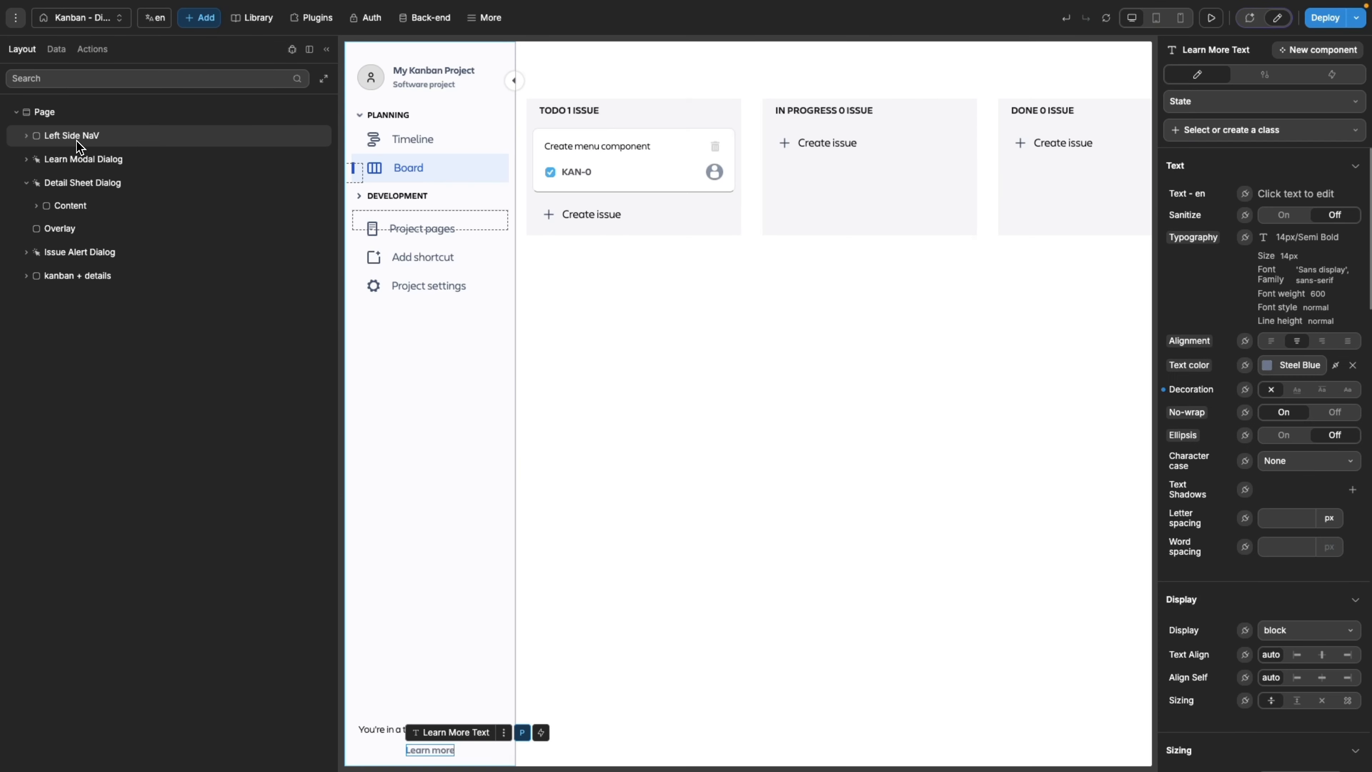
# - Select the Left Side NaV and examine its Position and other Effects settings
pyautogui.click(77, 142)
pyautogui.scroll(-10, 1328, 551)
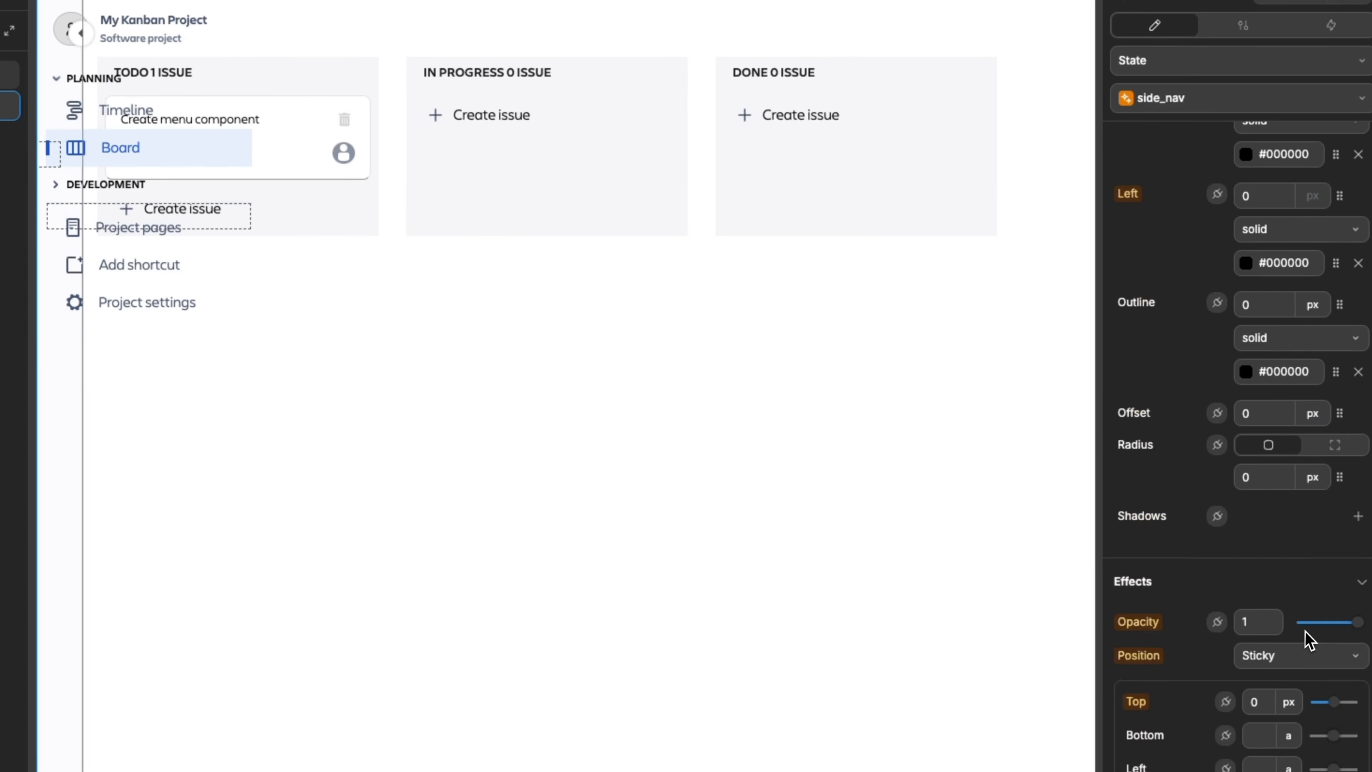
pyautogui.scroll(3, 1326, 646)
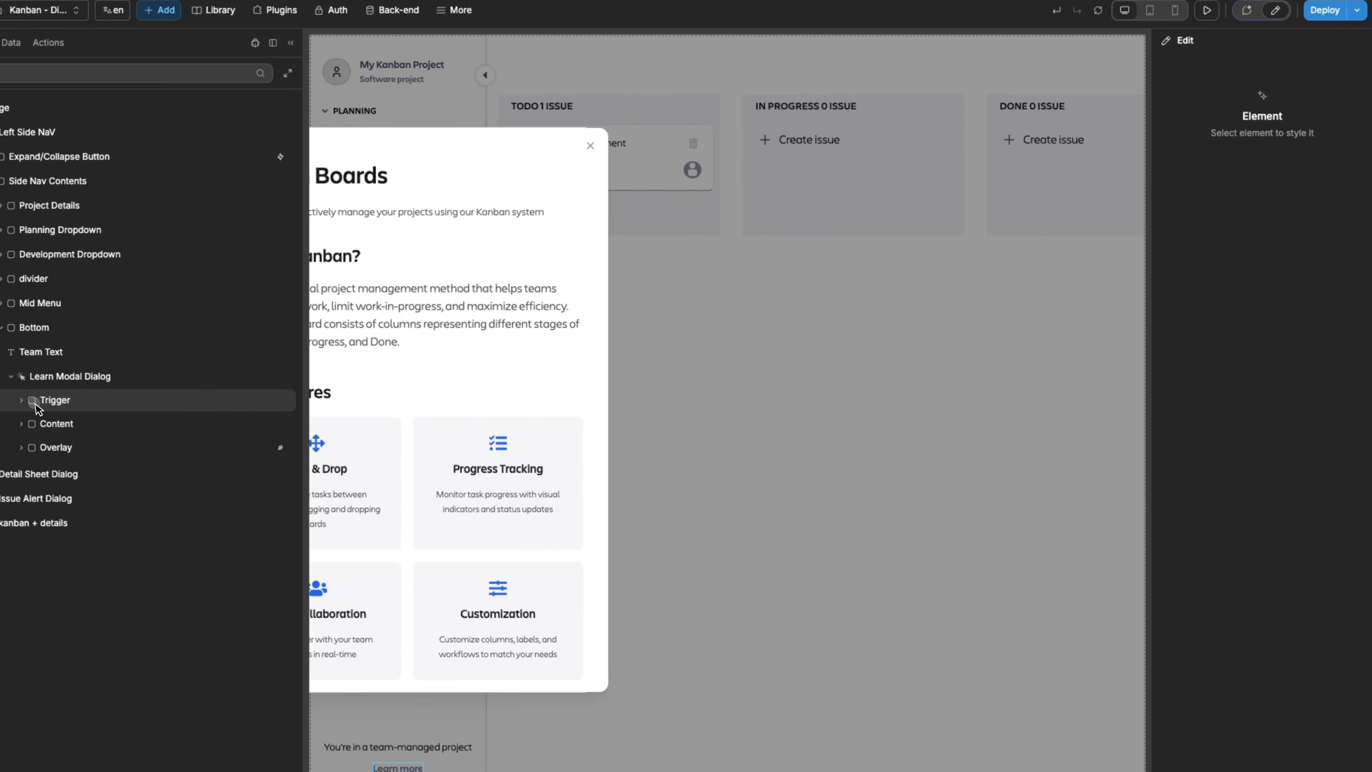
# - Move the Learn More Text out of the Learn Modal Dialog's Trigger to directly below the dialog in Bottom, and select the dialog
pyautogui.click(66, 396)
pyautogui.moveTo(87, 417); pyautogui.dragTo(97, 460)
pyautogui.click(93, 379)
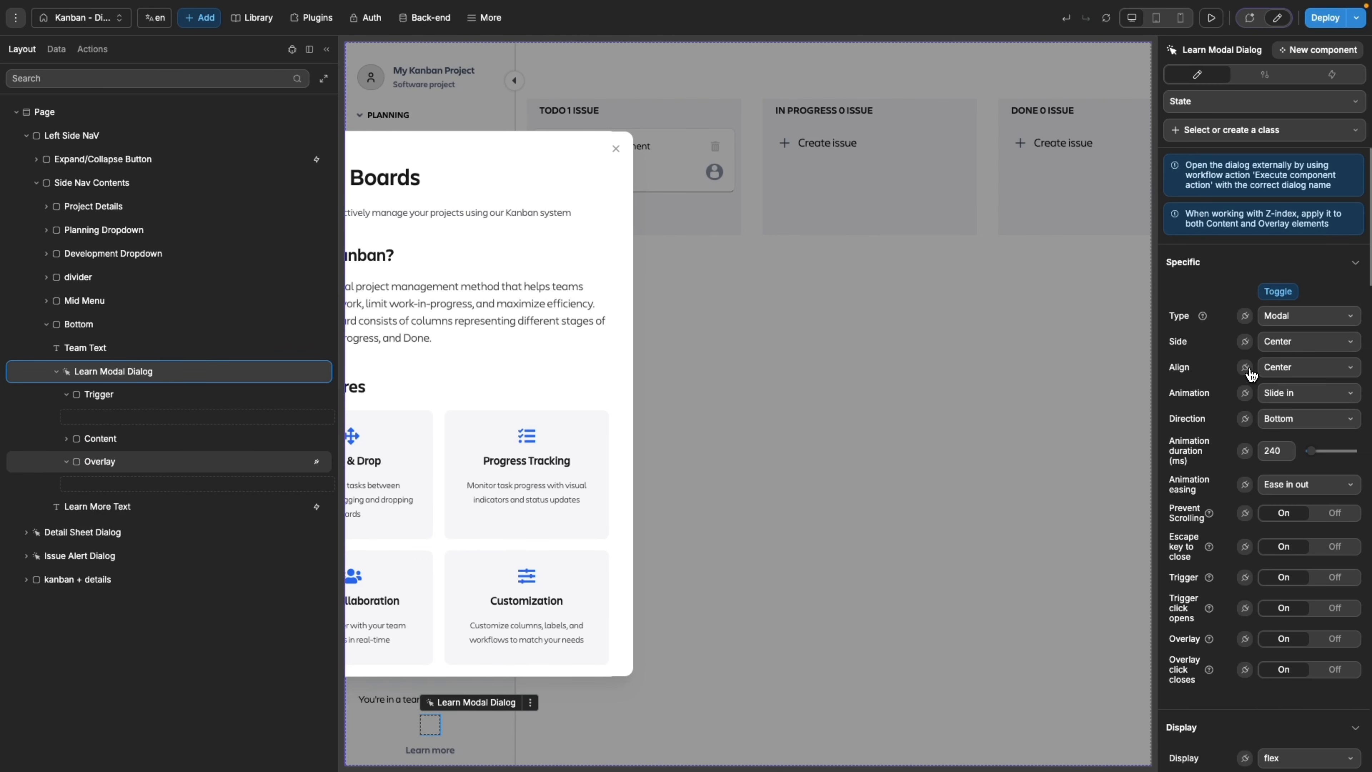
# - Turn off the Learn Modal Dialog's Trigger and move the dialog out of Bottom to page level, directly below Left Side NaV
pyautogui.scroll(-2, 1252, 378)
pyautogui.click(1318, 495)
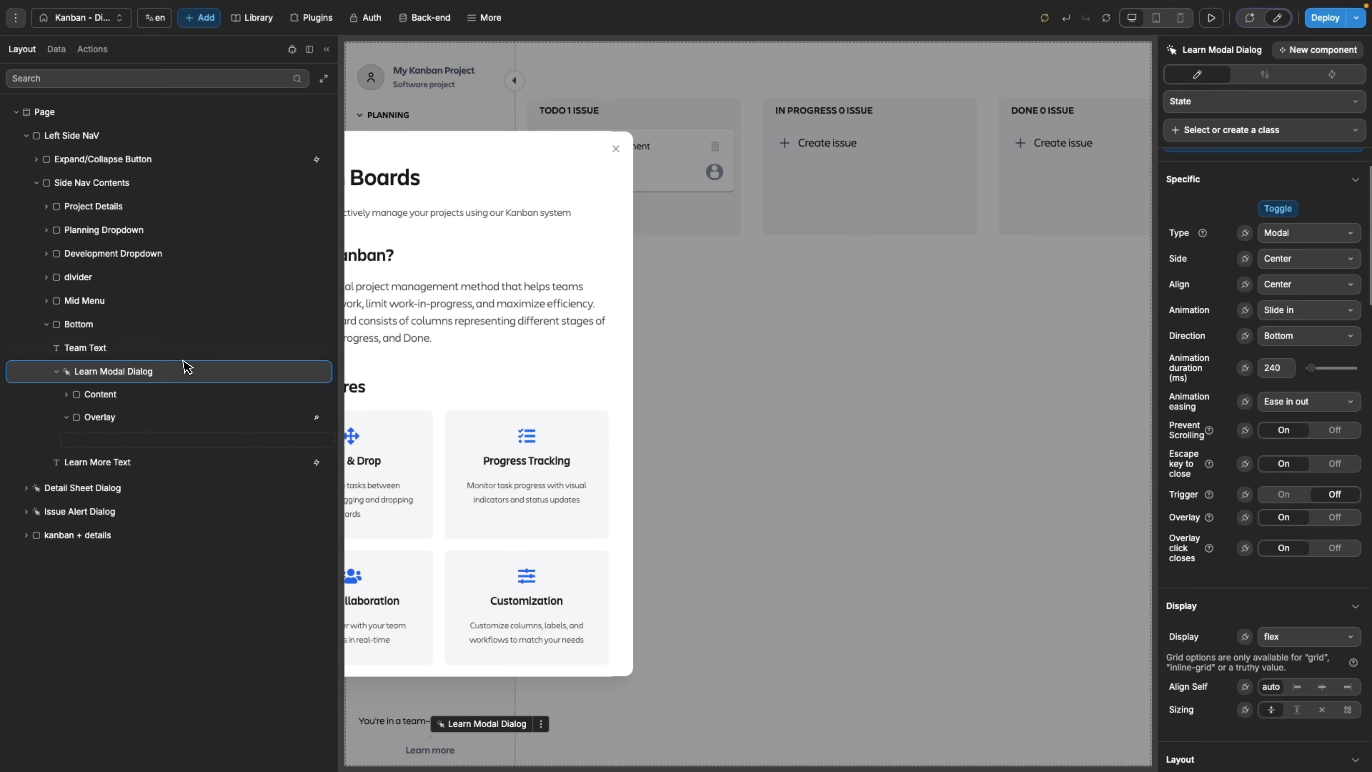
pyautogui.moveTo(138, 371); pyautogui.dragTo(79, 462)
# - Enable the disabled Show Dialog action in Learn More Text's on-click workflow and test it in preview through Learn more
pyautogui.click(427, 728)
pyautogui.doubleClick(438, 752)
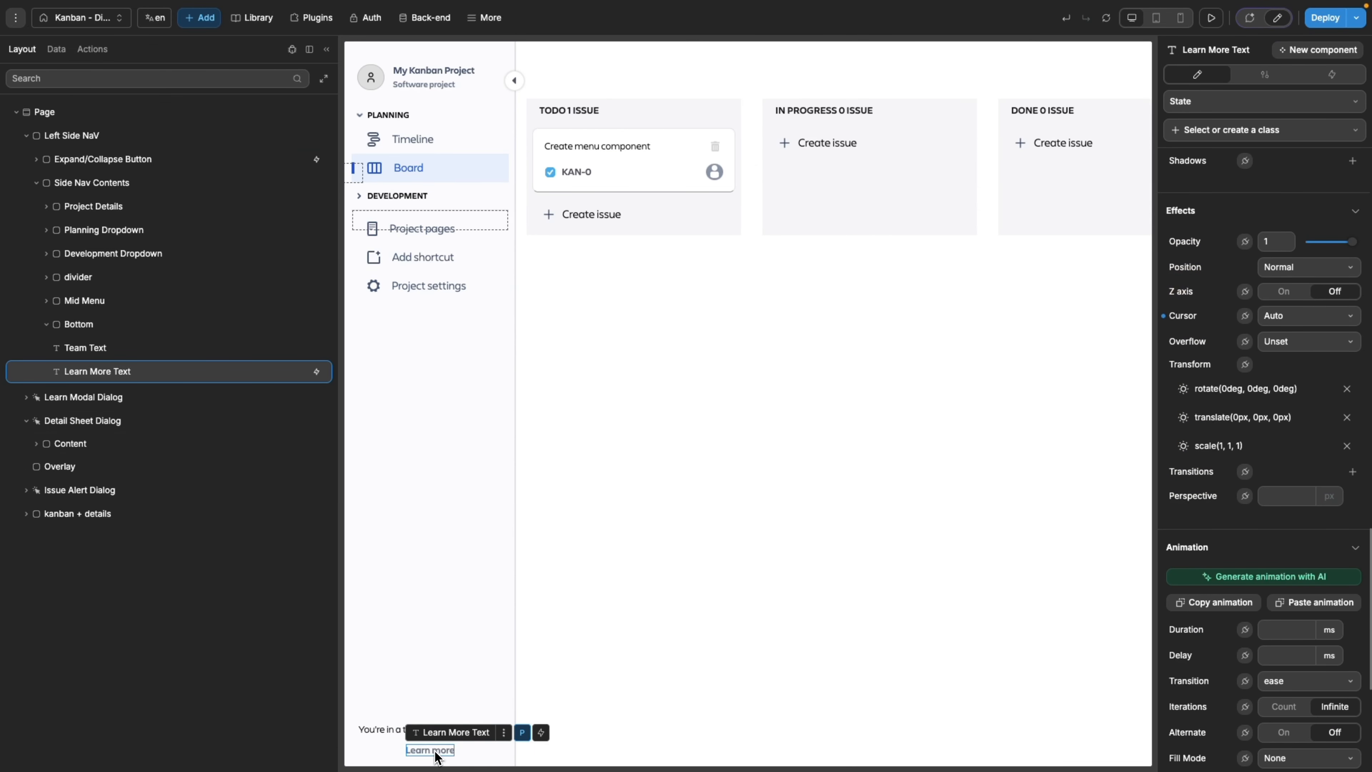
pyautogui.click(1318, 71)
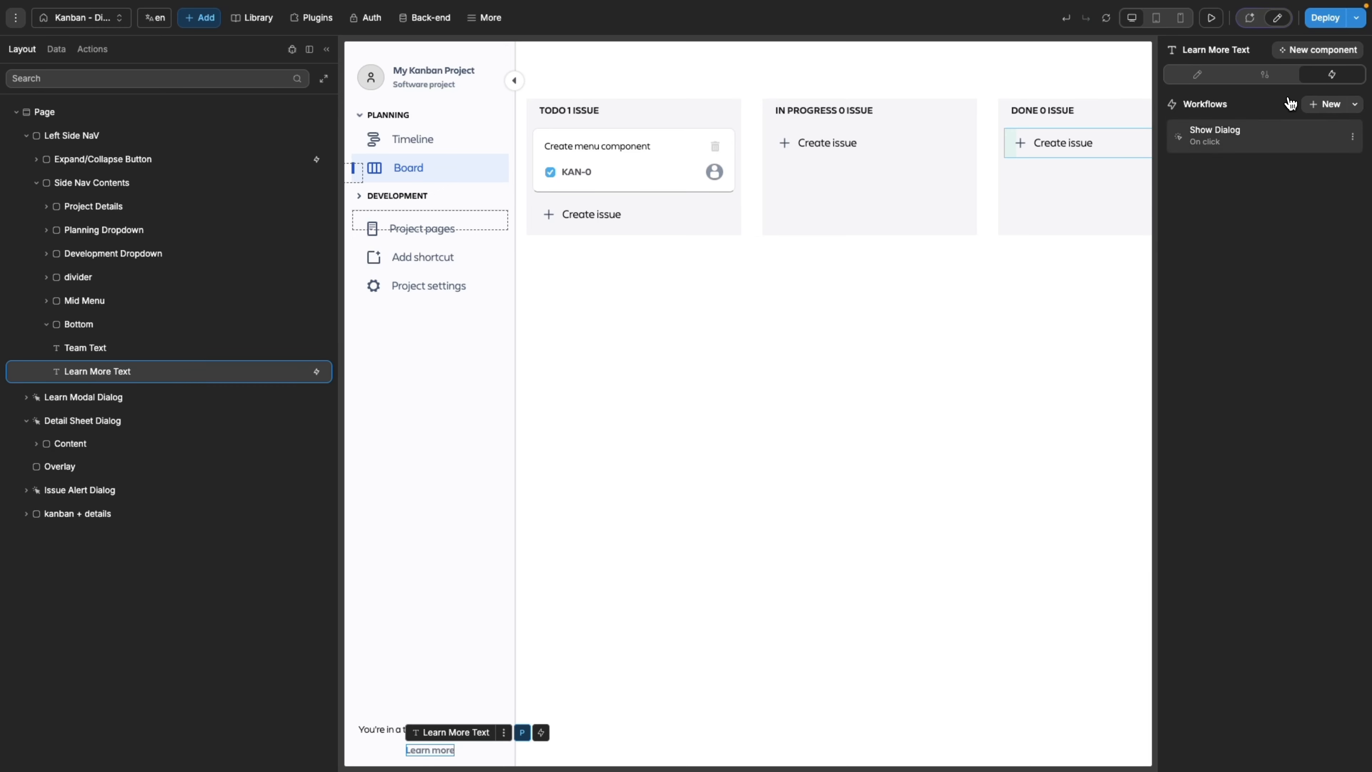
pyautogui.click(1334, 130)
pyautogui.click(732, 186)
pyautogui.click(744, 210)
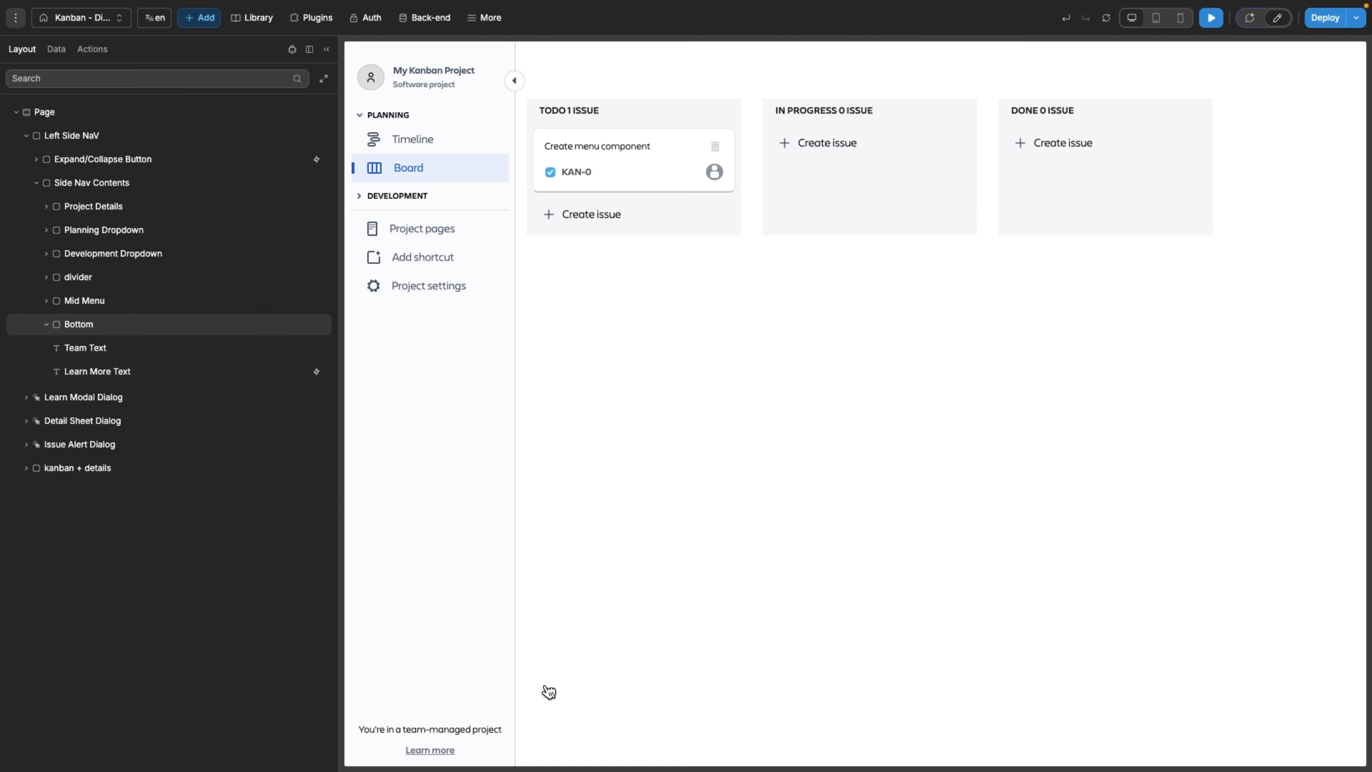
pyautogui.click(441, 751)
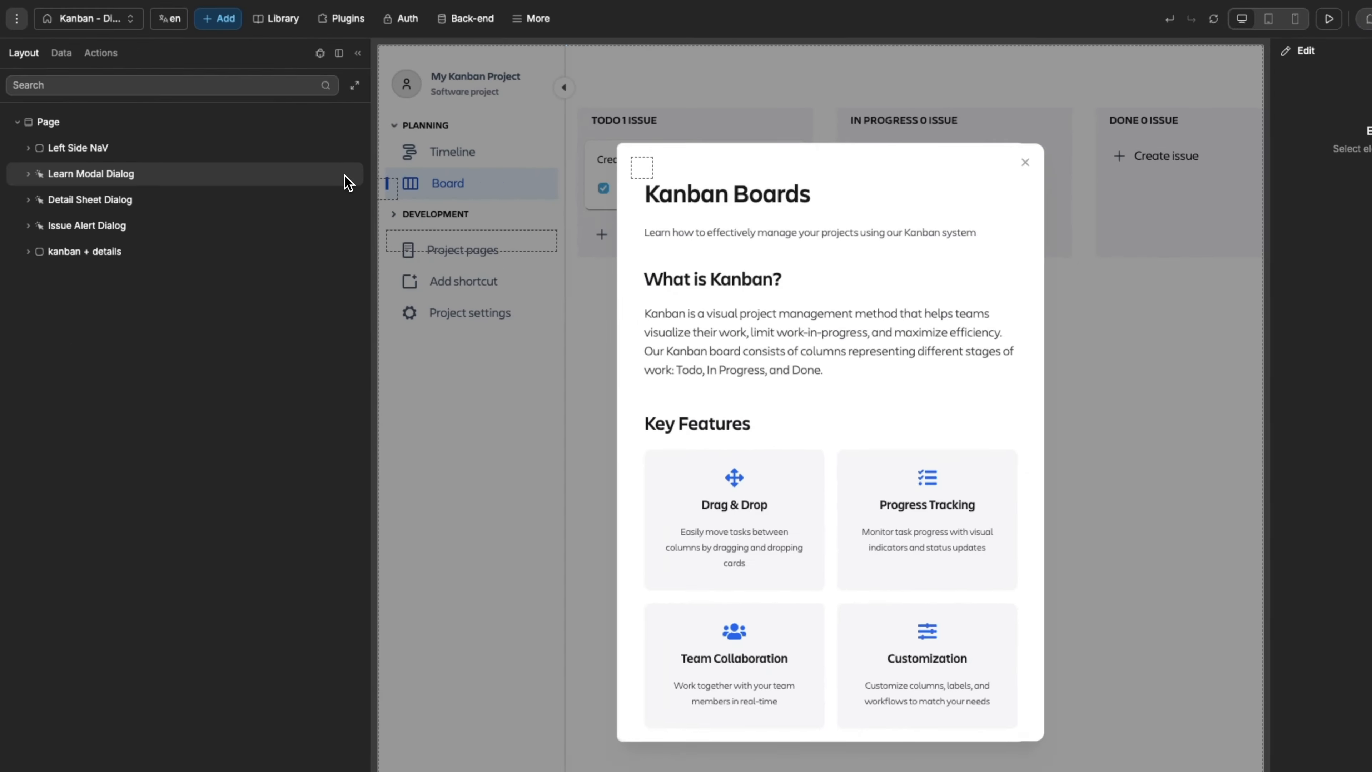
# - Open the Close workflow of the Learn Modal Dialog's close icon and examine the available dialog actions and its Close action
pyautogui.click(556, 278)
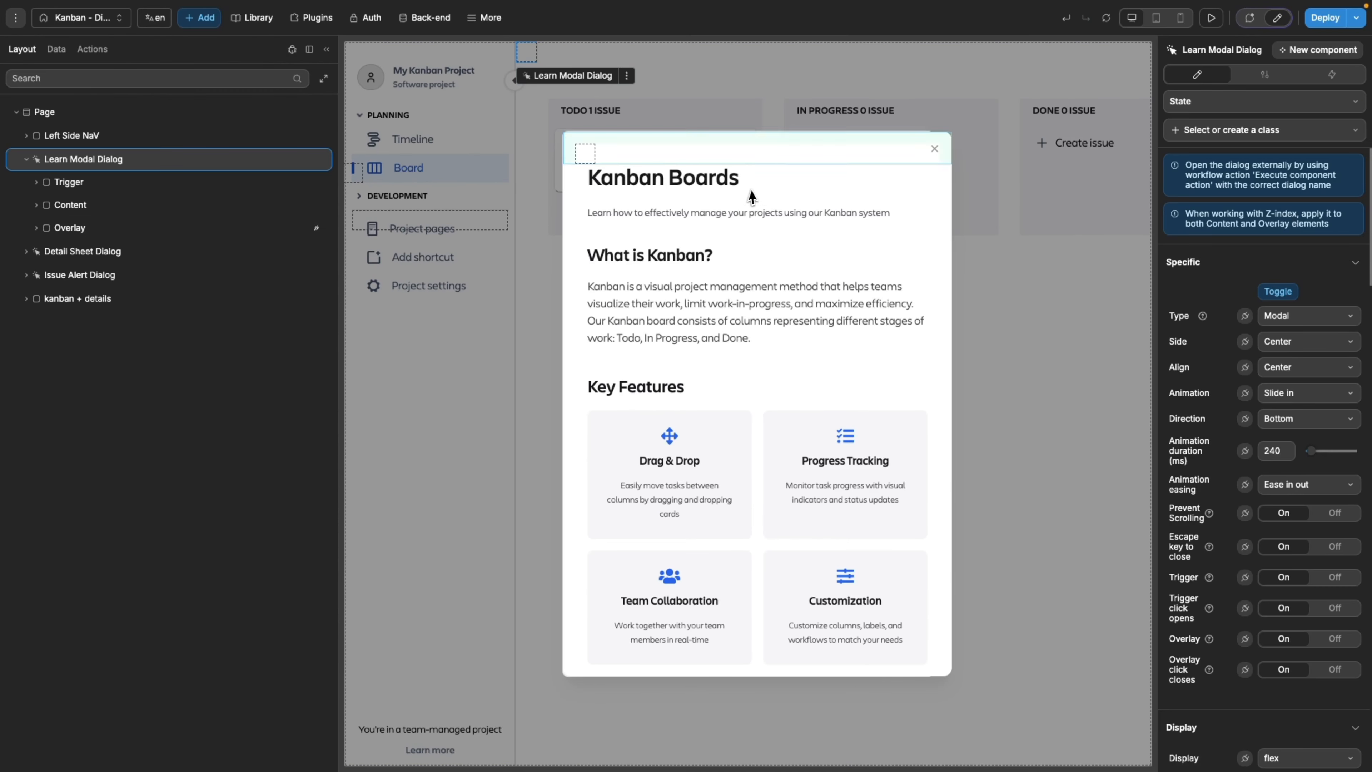
pyautogui.click(933, 149)
pyautogui.click(1329, 75)
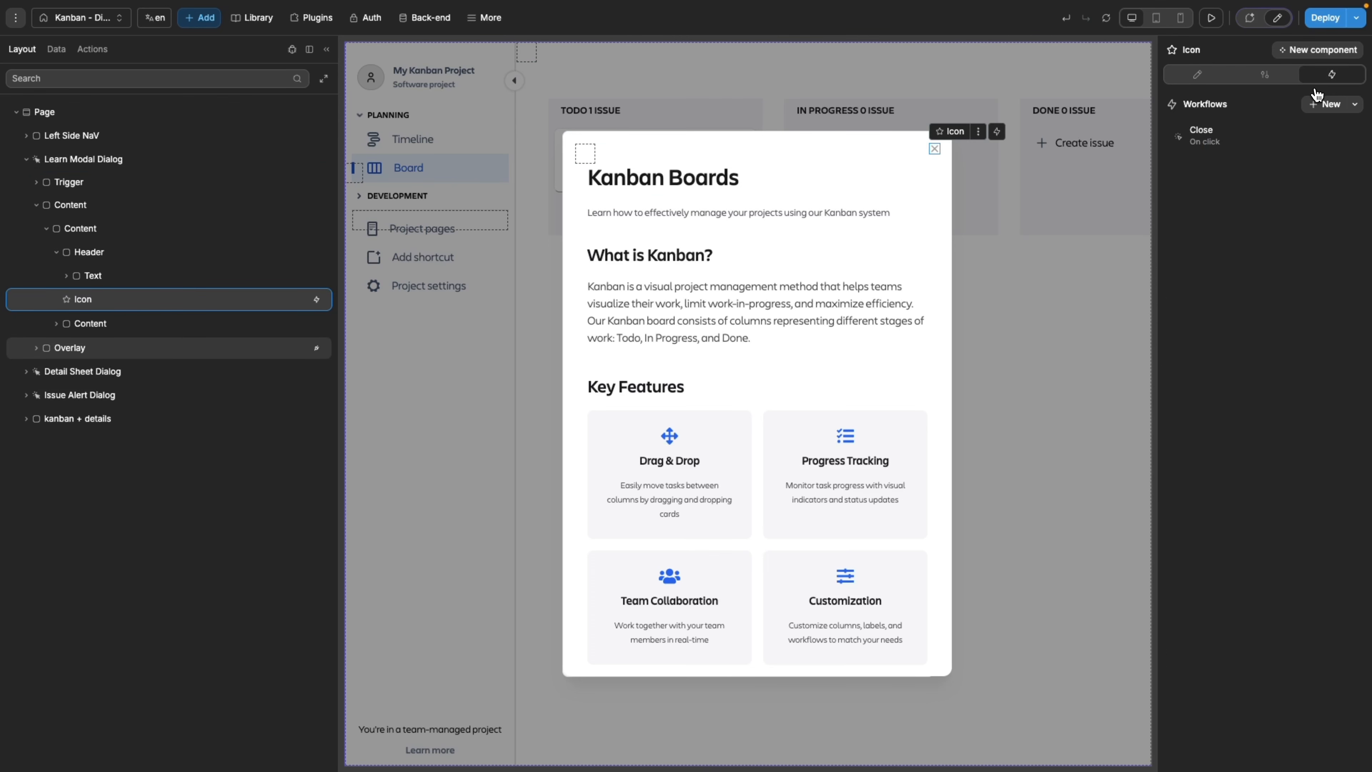
pyautogui.click(1204, 136)
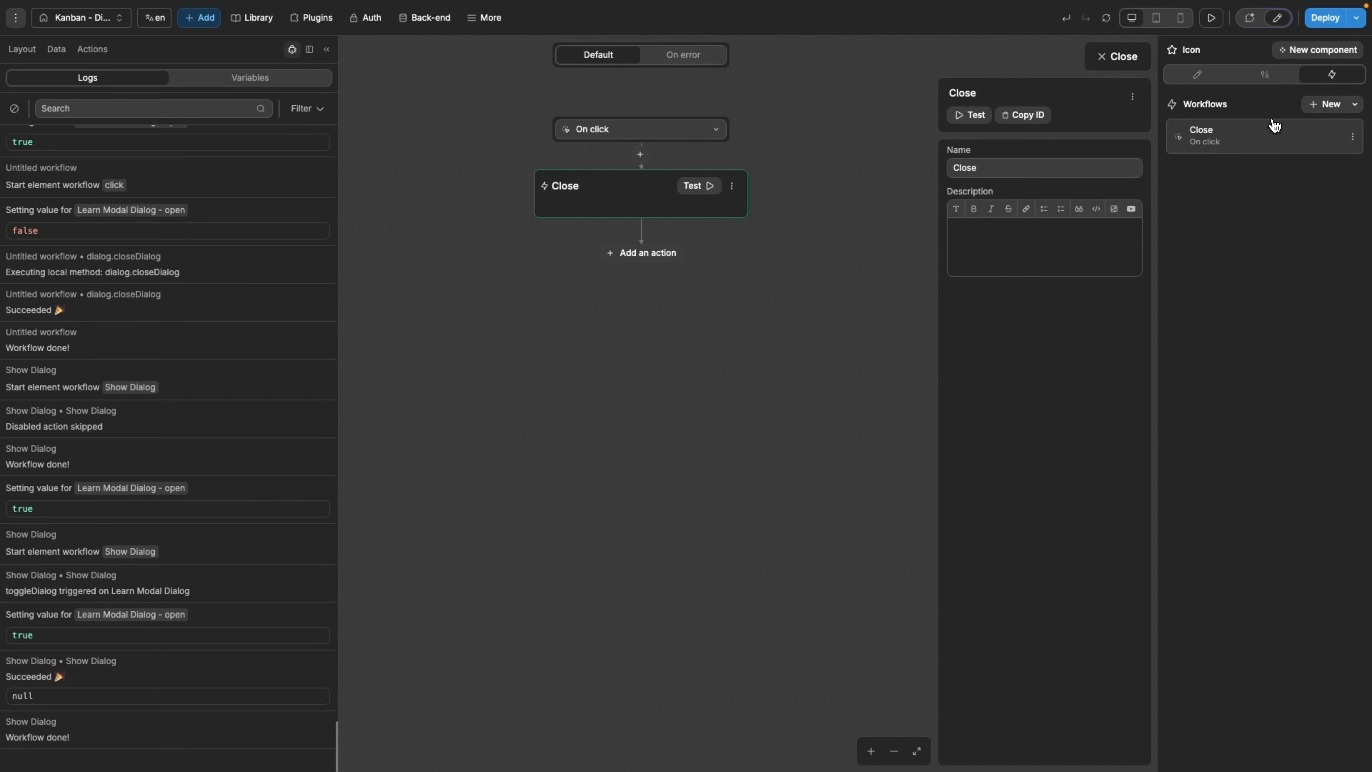
pyautogui.click(642, 252)
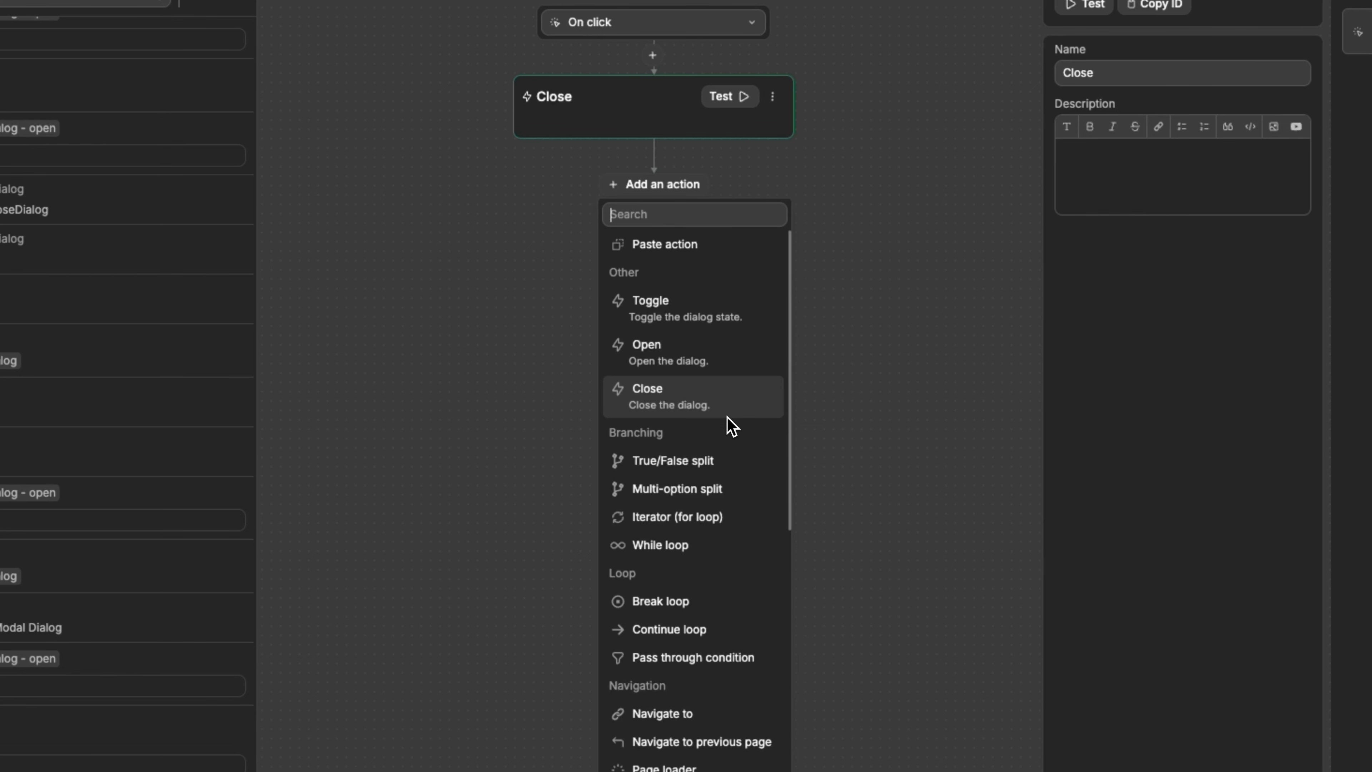
pyautogui.click(687, 191)
pyautogui.click(646, 130)
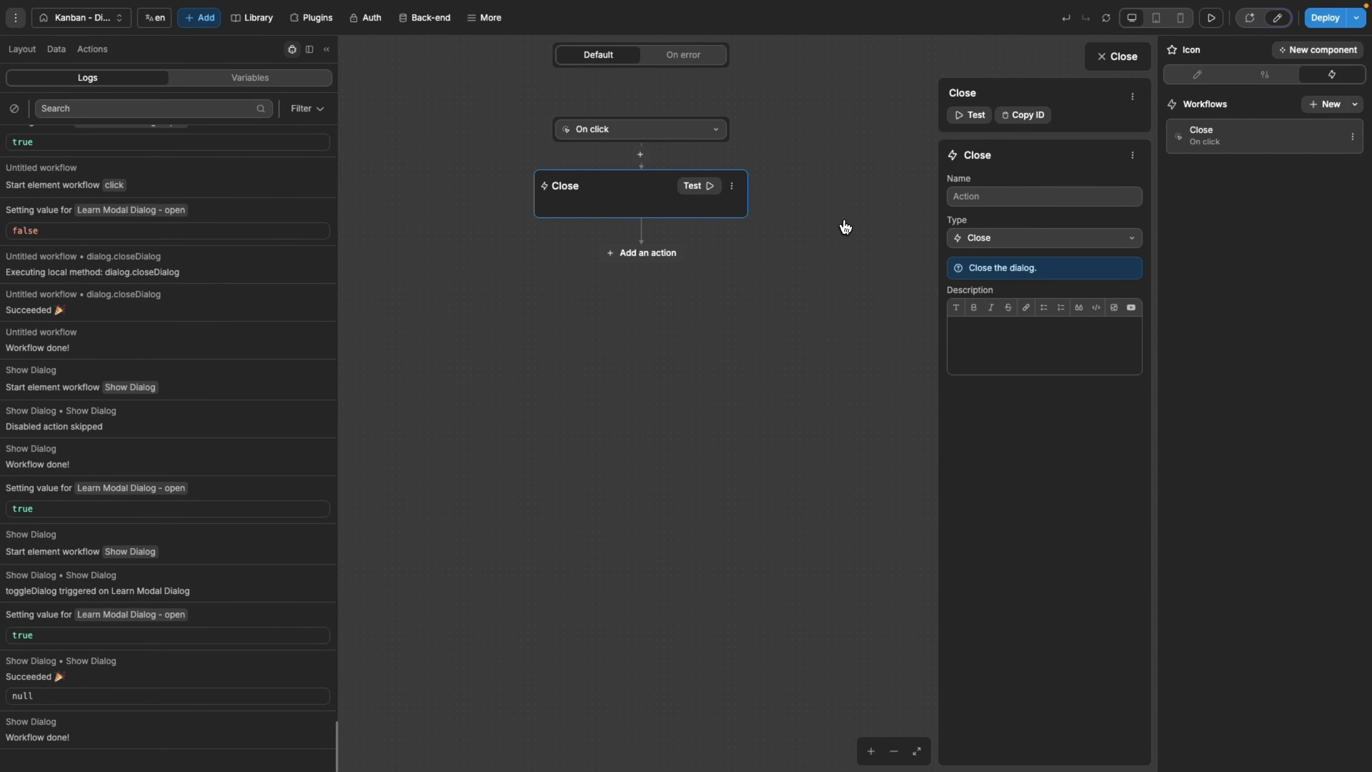
# - Leave the workflow and test the dialog's close icon in preview
pyautogui.click(1117, 56)
pyautogui.click(1212, 17)
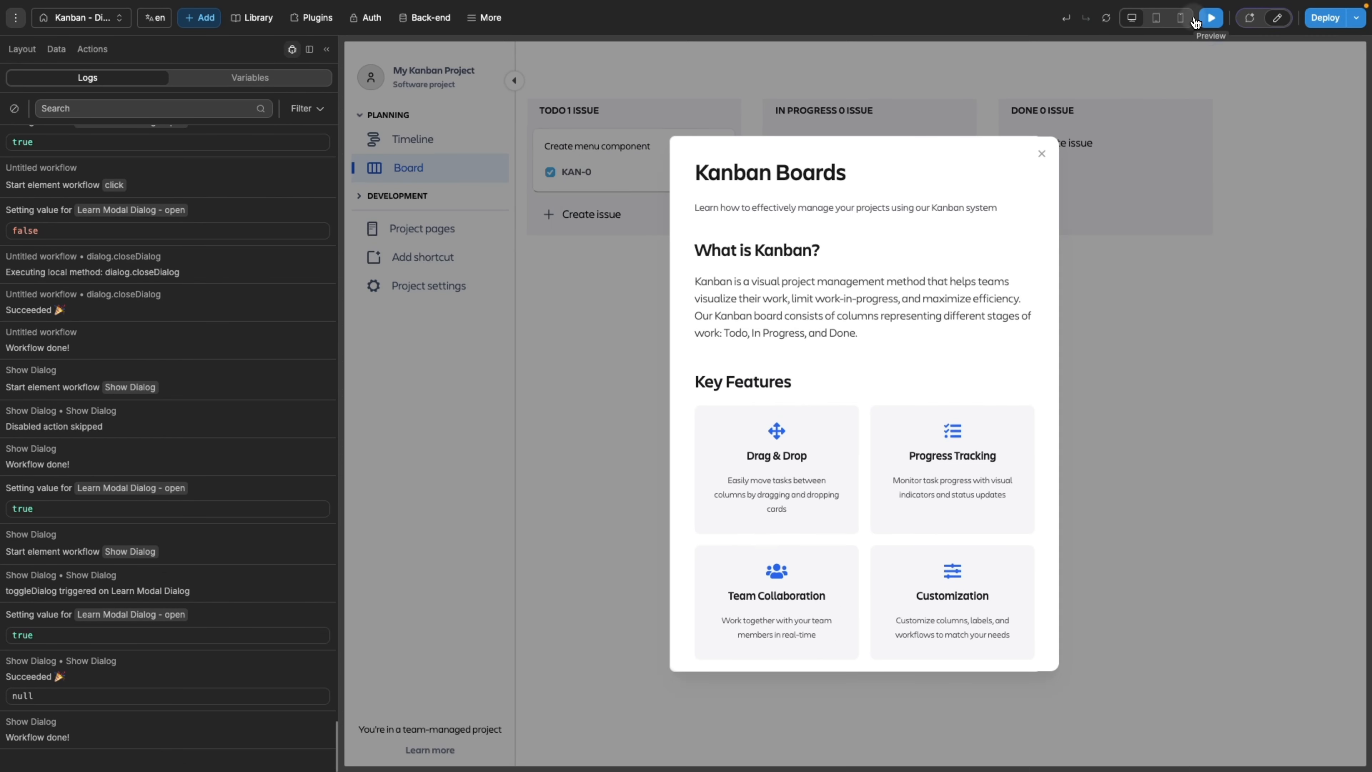
pyautogui.click(1041, 155)
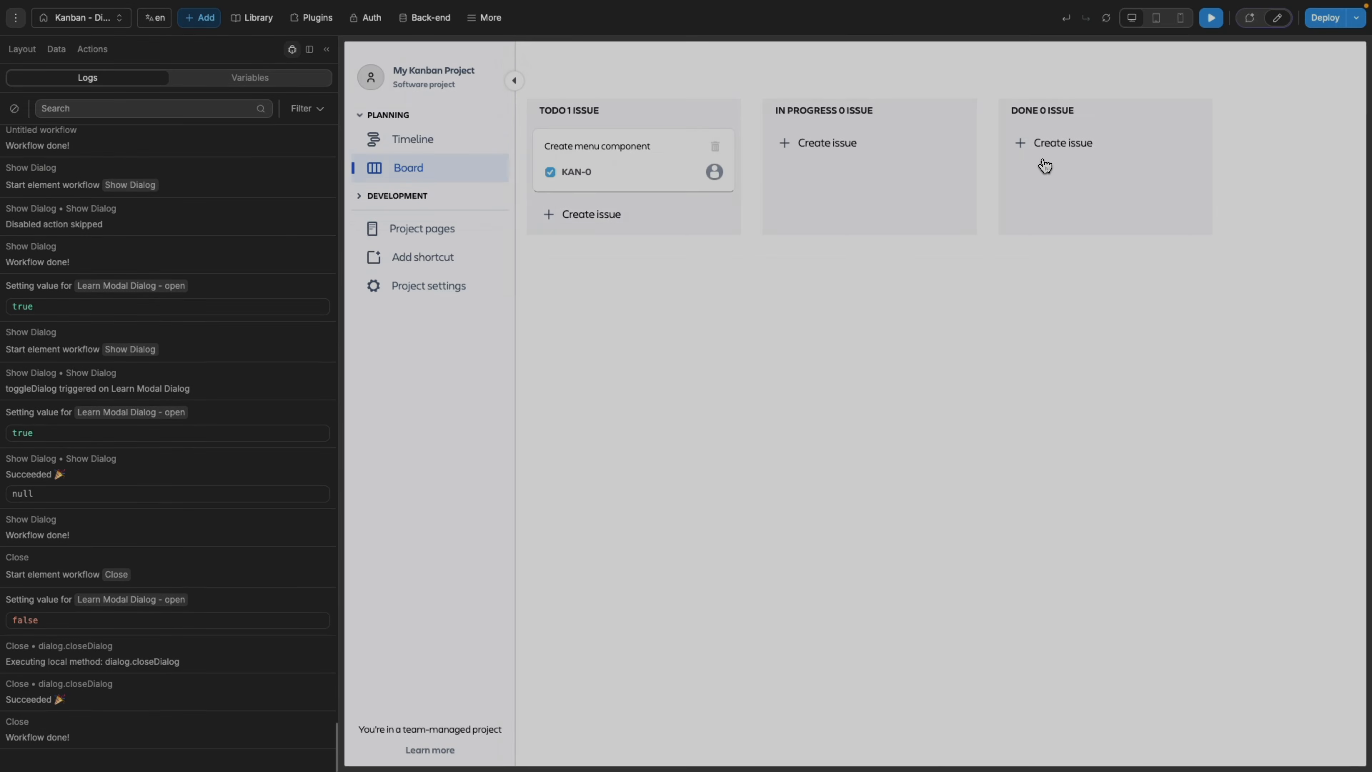